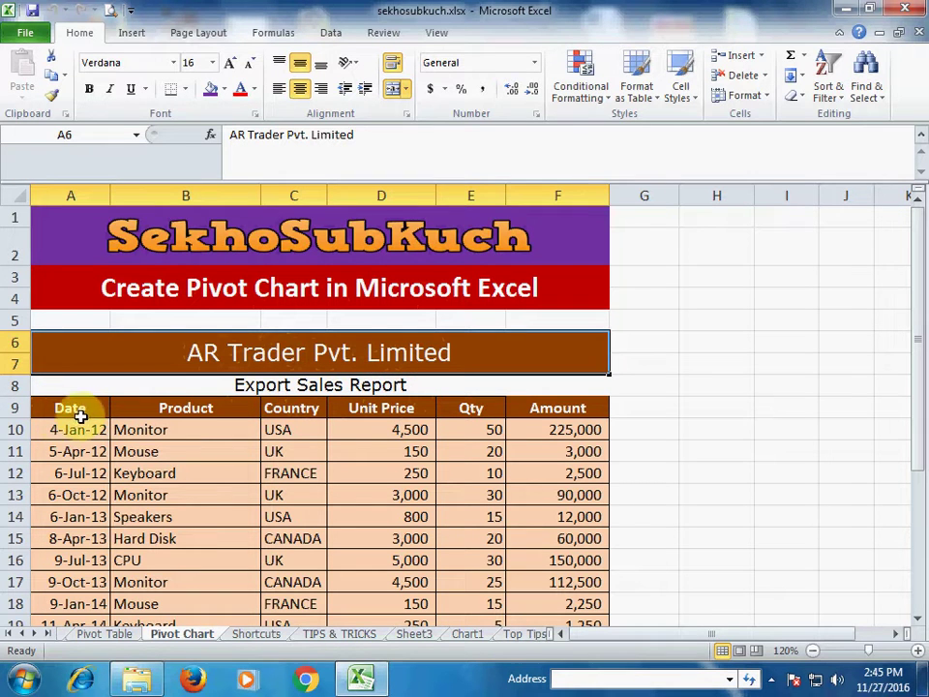
- Examine the column headers and product rows of the Export Sales Report on the Pivot Chart sheet
{"action": "left_click", "coordinate": [76, 414]}
{"action": "left_click", "coordinate": [184, 410]}
{"action": "left_click", "coordinate": [291, 408]}
{"action": "left_click", "coordinate": [383, 408]}
{"action": "left_click", "coordinate": [474, 409]}
{"action": "left_click", "coordinate": [552, 411]}
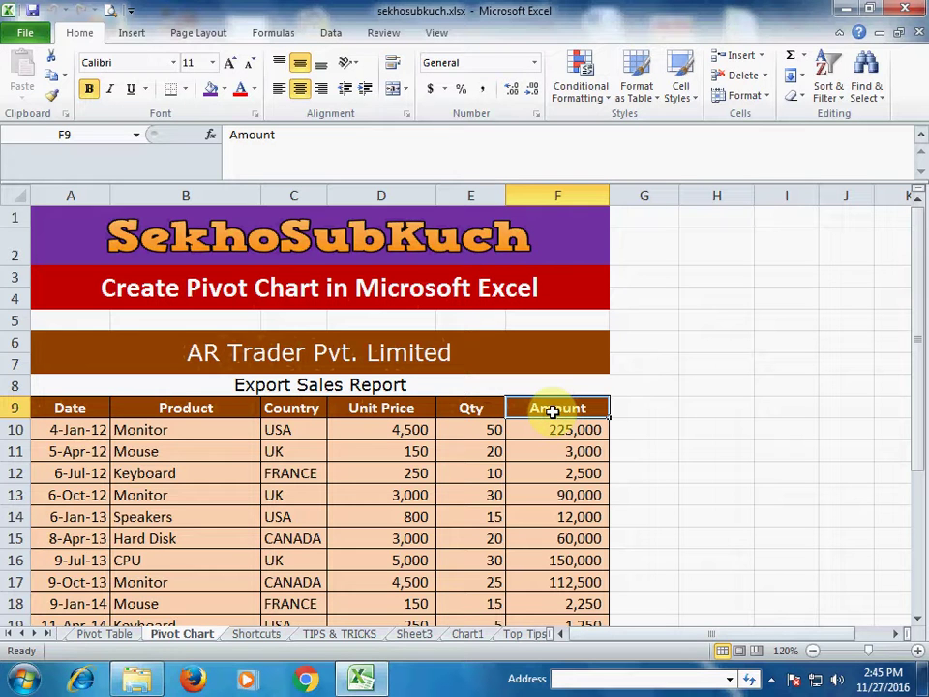
{"action": "left_click", "coordinate": [175, 431]}
{"action": "scroll", "coordinate": [175, 431], "scroll_direction": "down", "scroll_amount": 2}
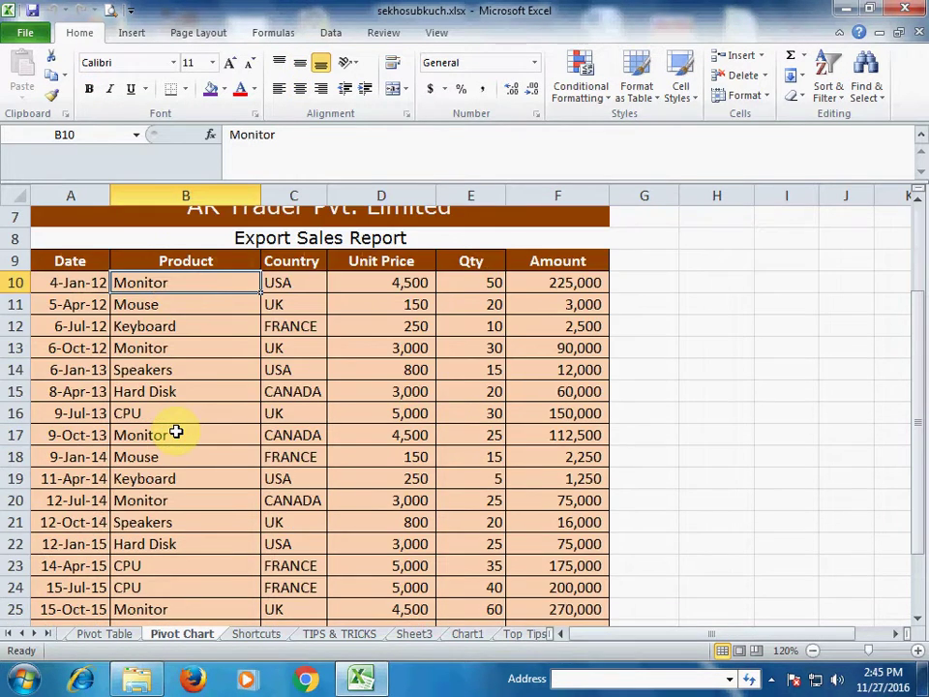
{"action": "scroll", "coordinate": [175, 432], "scroll_direction": "down", "scroll_amount": 2}
{"action": "scroll", "coordinate": [178, 431], "scroll_direction": "up", "scroll_amount": 4}
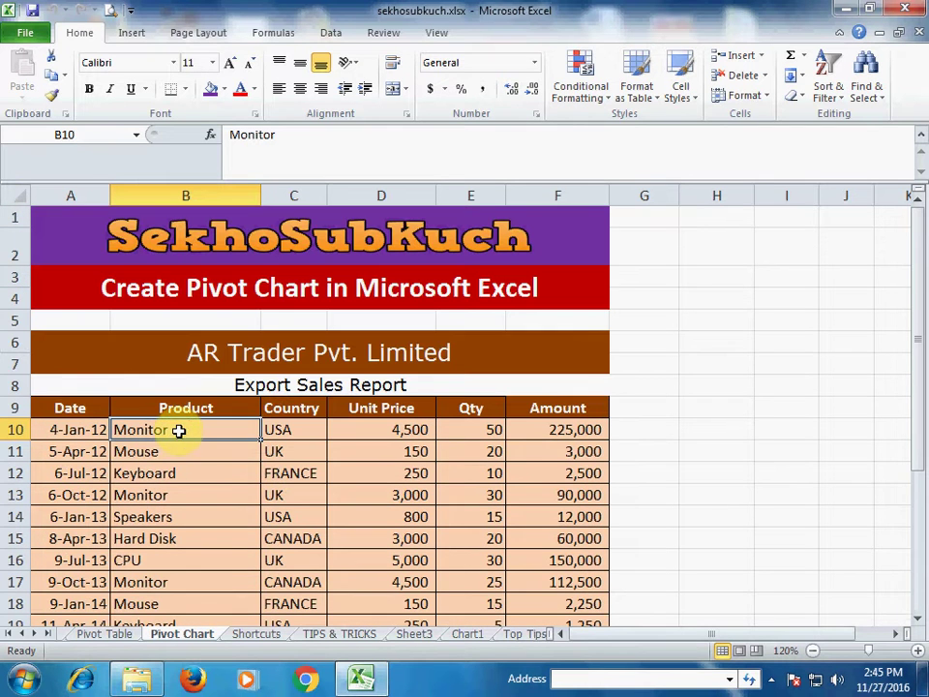
{"action": "left_click", "coordinate": [145, 493]}
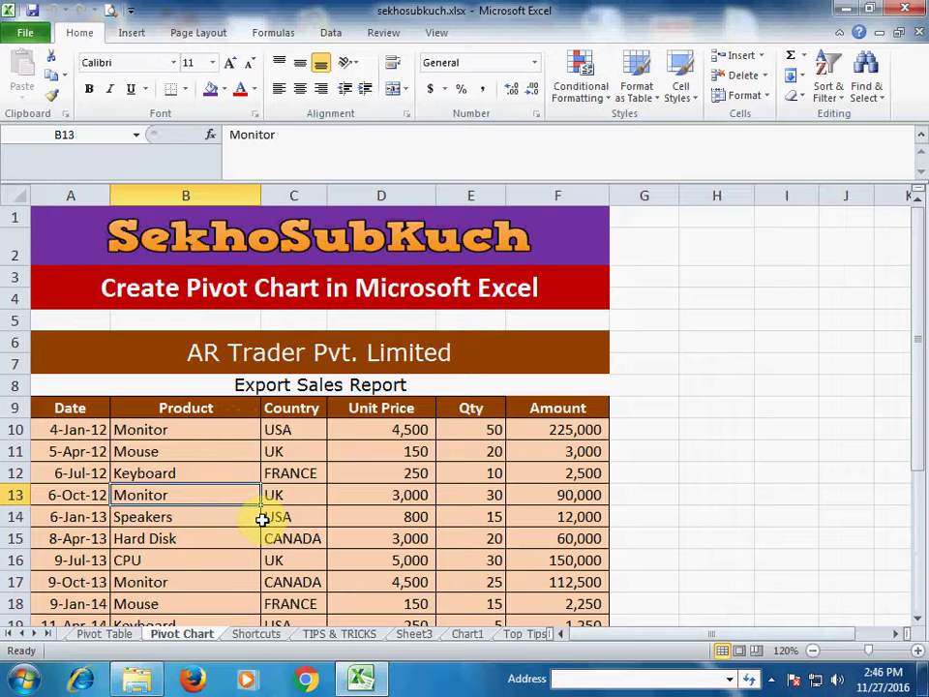
- Create a PivotTable with PivotChart from the sales data in A9:F29, placed on a new worksheet
{"action": "left_click_drag", "start_coordinate": [83, 411], "coordinate": [535, 585]}
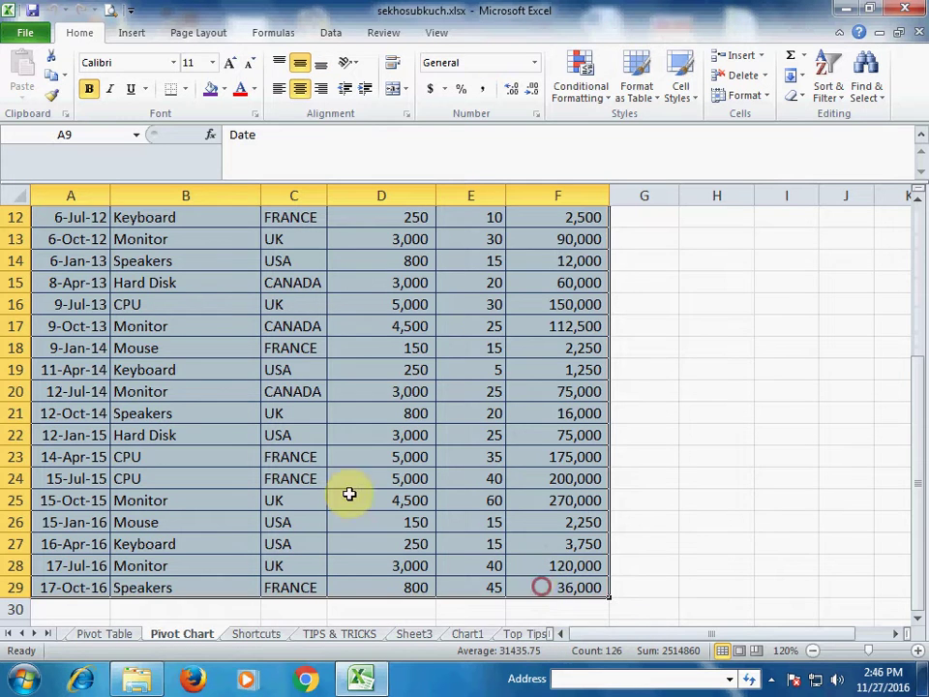
{"action": "scroll", "coordinate": [229, 429], "scroll_direction": "up", "scroll_amount": 4}
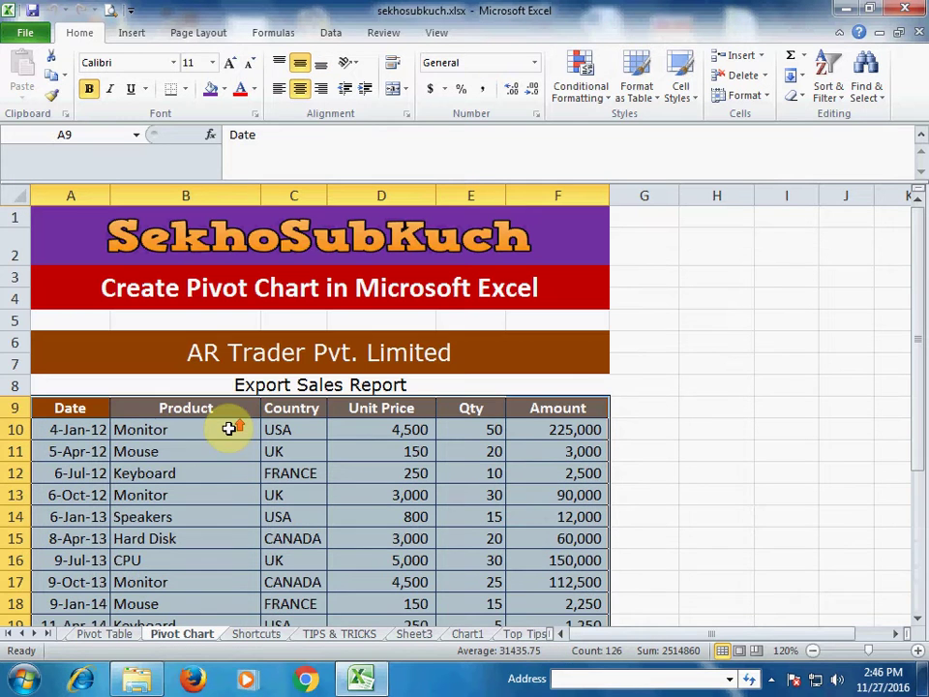
{"action": "left_click", "coordinate": [129, 34]}
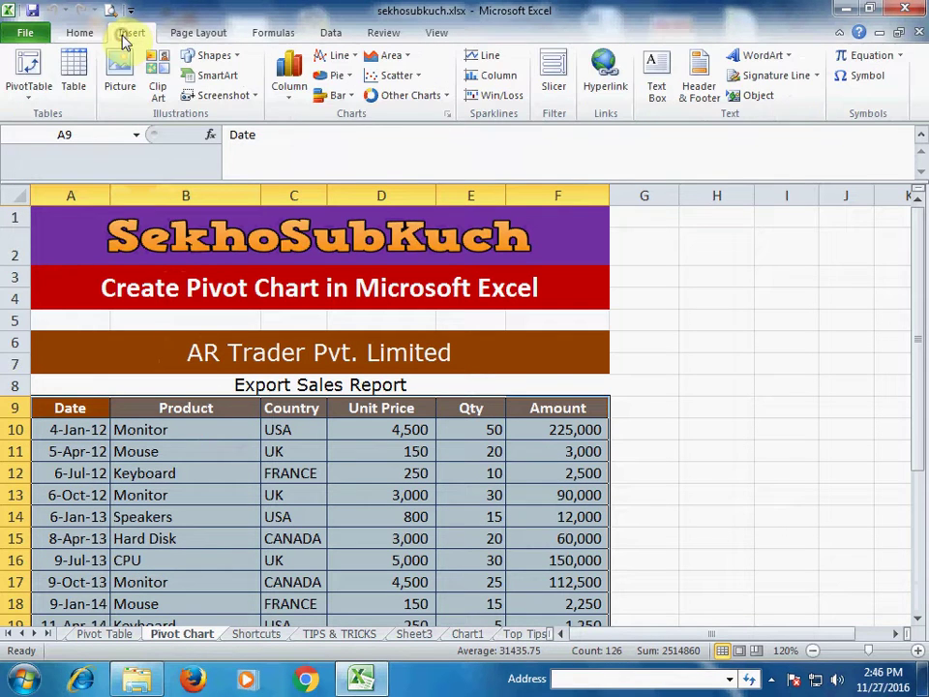
{"action": "left_click", "coordinate": [26, 101]}
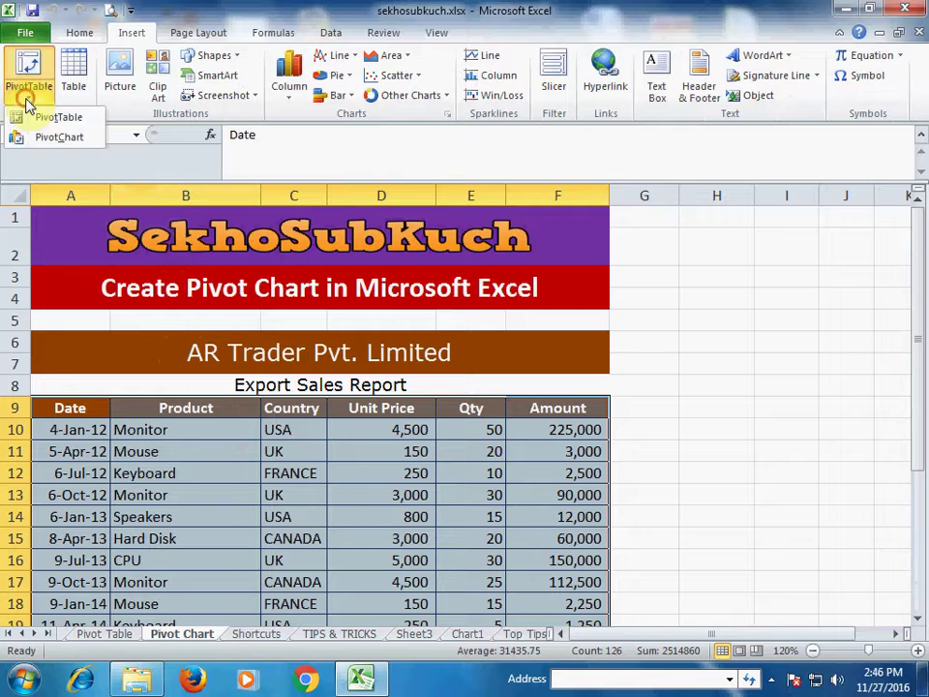
{"action": "left_click", "coordinate": [60, 138]}
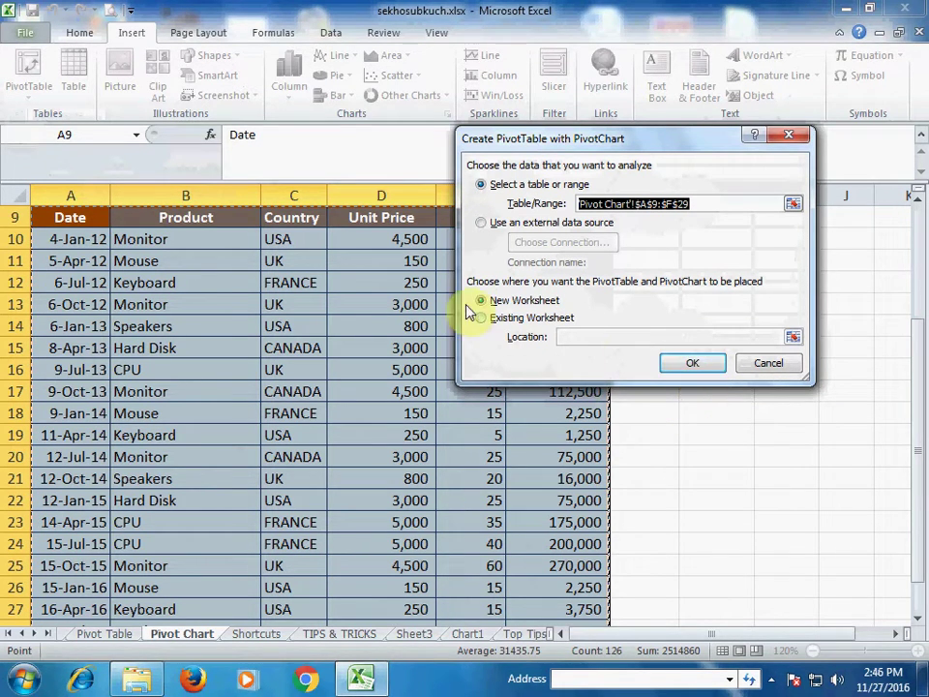
{"action": "left_click", "coordinate": [693, 365]}
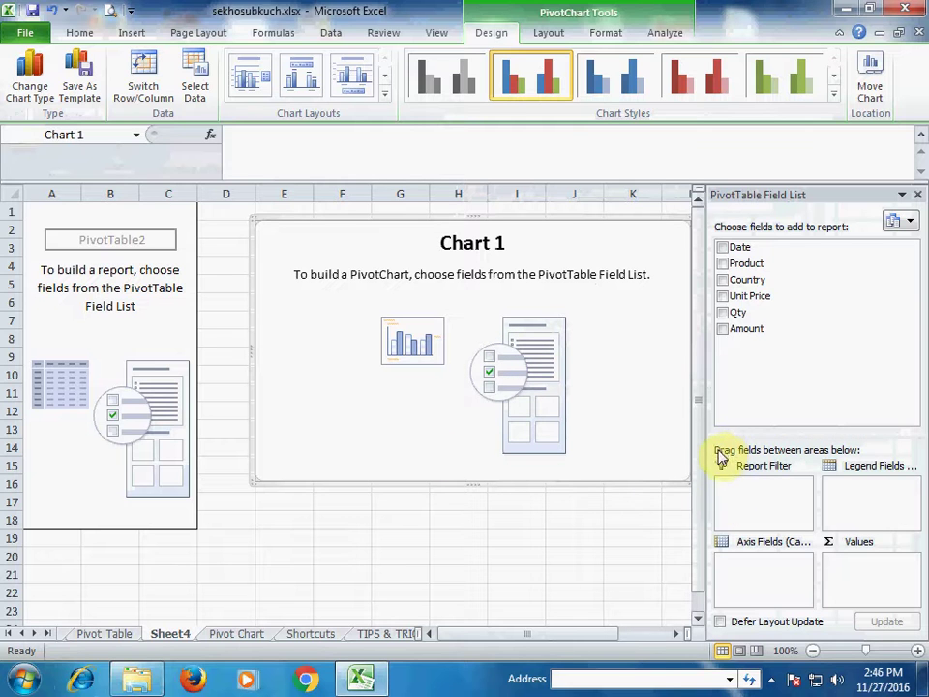
- Add the Product field to the new pivot chart as its axis category
{"action": "left_click_drag", "start_coordinate": [706, 484], "coordinate": [561, 484]}
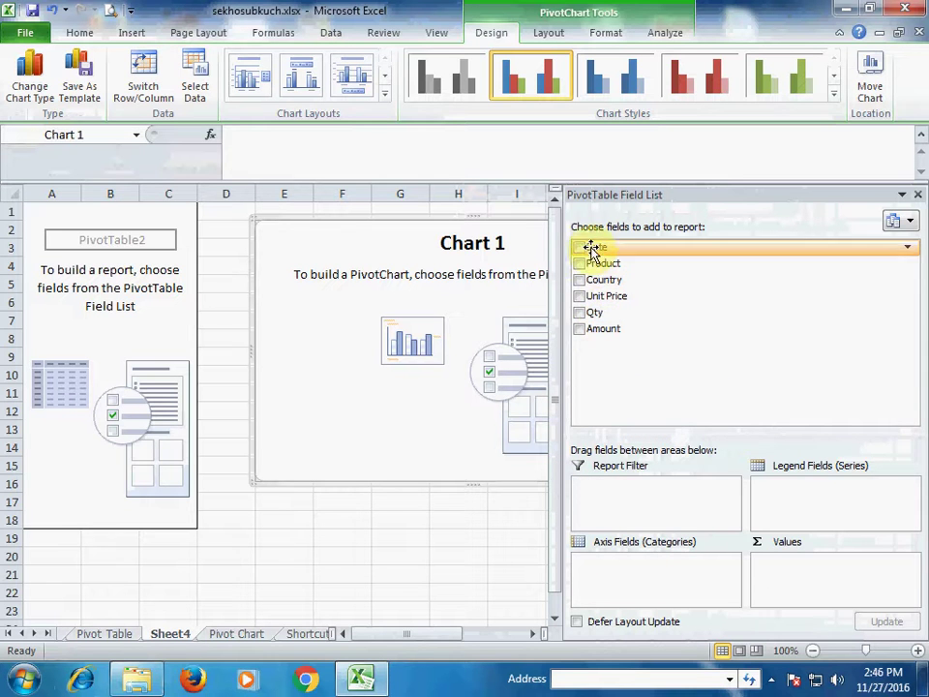
{"action": "left_click", "coordinate": [90, 635]}
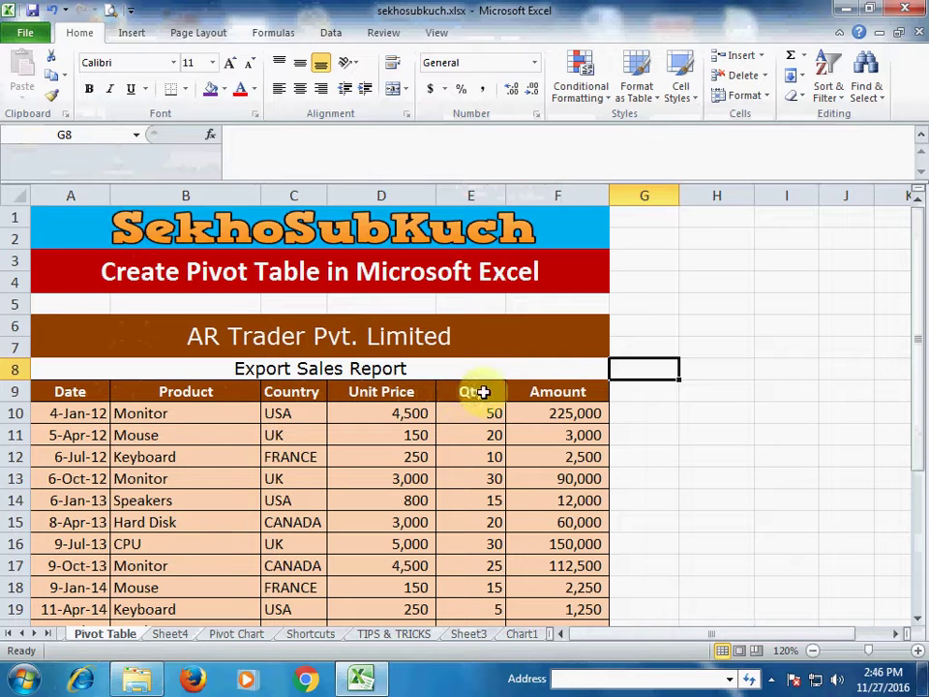
{"action": "left_click", "coordinate": [170, 634]}
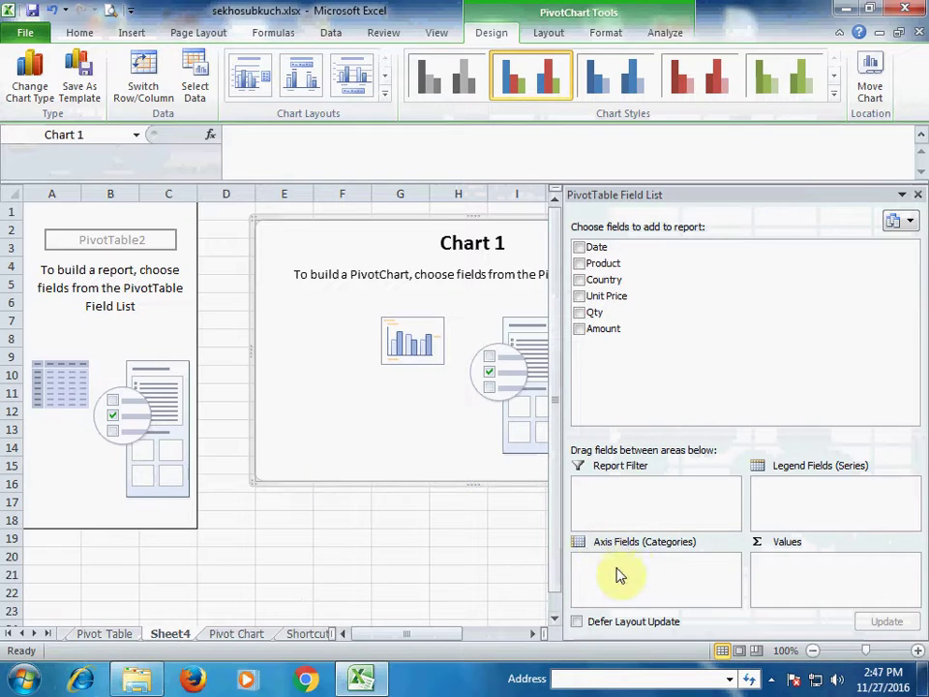
{"action": "left_click", "coordinate": [578, 264]}
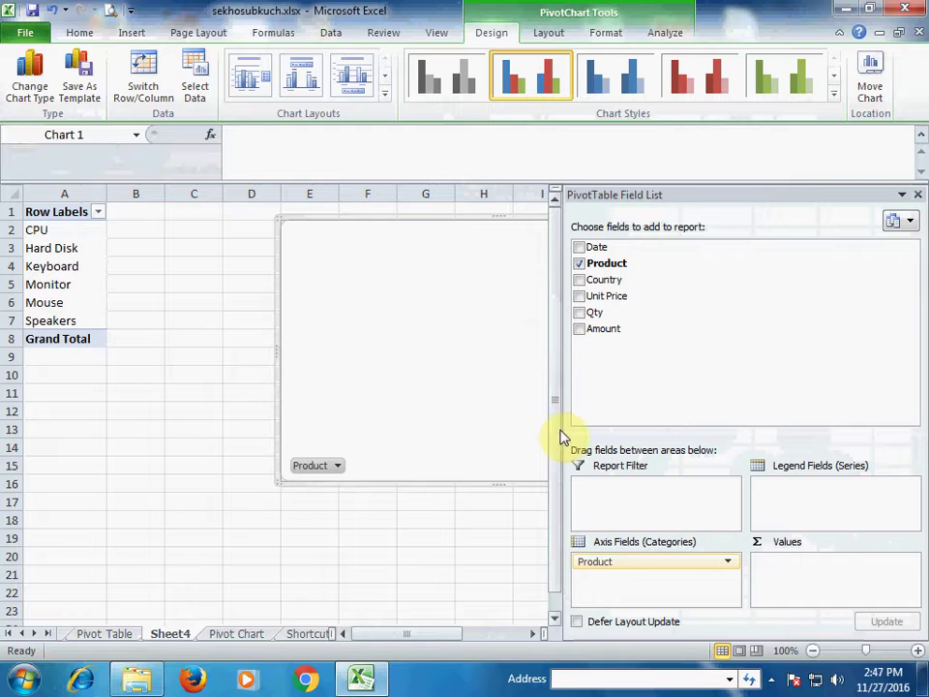
{"action": "left_click_drag", "start_coordinate": [564, 429], "coordinate": [842, 427]}
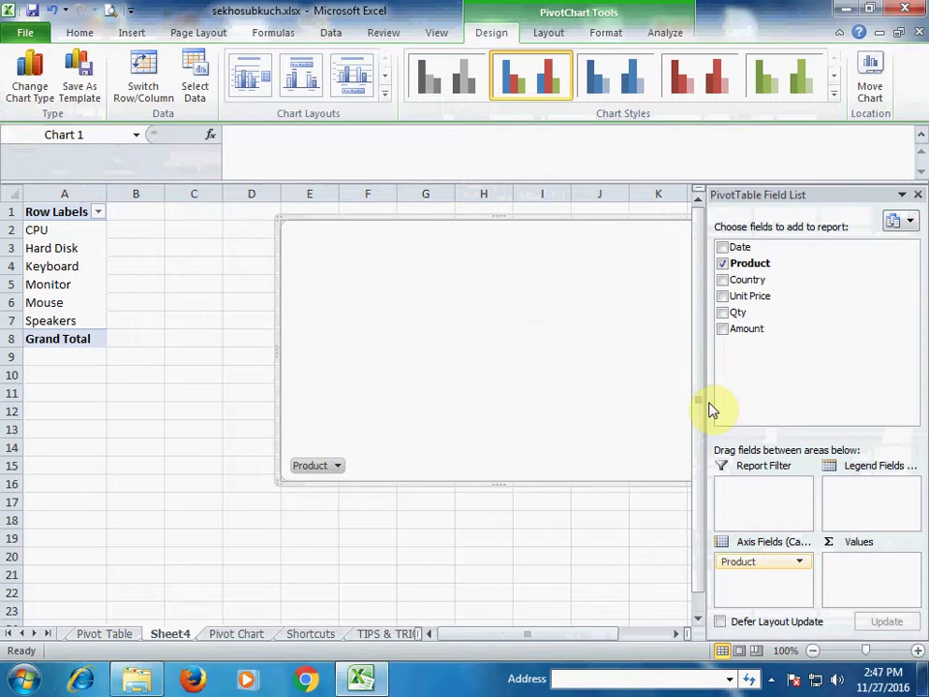
- Set the Sheet4 view to 120% zoom for a closer look at the chart area
{"action": "left_click", "coordinate": [911, 651]}
{"action": "left_click", "coordinate": [914, 652]}
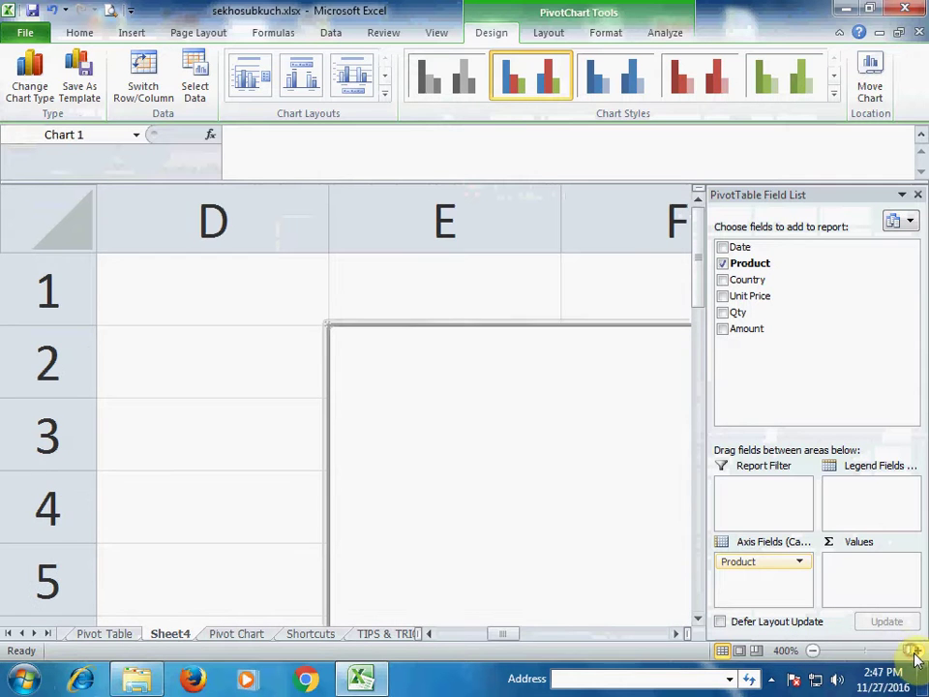
{"action": "left_click", "coordinate": [814, 652]}
{"action": "left_click", "coordinate": [814, 652]}
{"action": "left_click", "coordinate": [814, 652]}
{"action": "left_click", "coordinate": [814, 652]}
{"action": "left_click", "coordinate": [814, 652]}
{"action": "left_click", "coordinate": [814, 652]}
{"action": "left_click", "coordinate": [814, 653]}
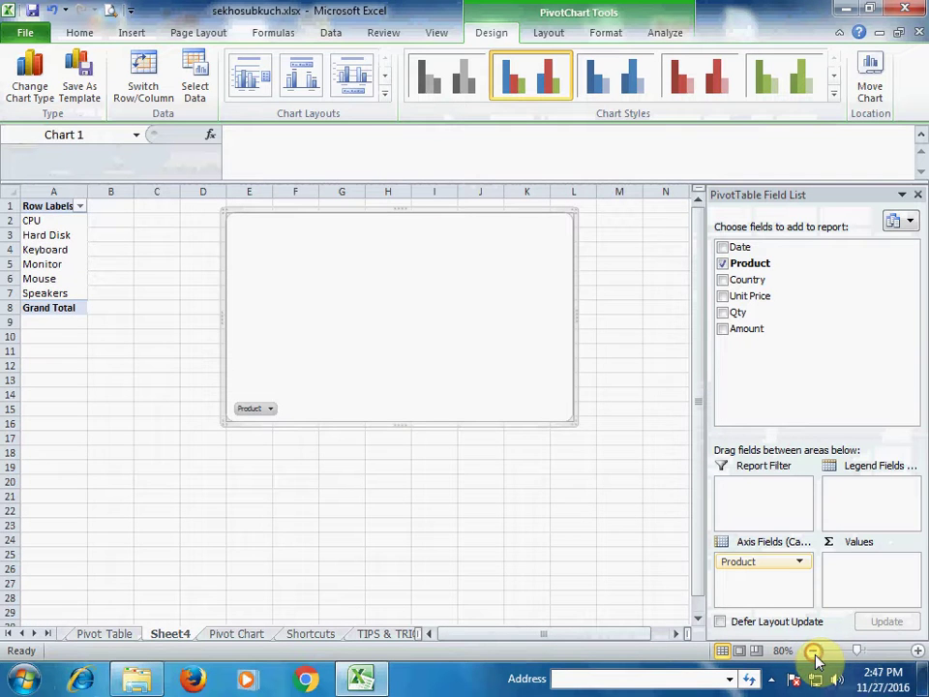
{"action": "left_click", "coordinate": [919, 652]}
{"action": "left_click", "coordinate": [920, 651]}
{"action": "left_click", "coordinate": [920, 651]}
{"action": "left_click", "coordinate": [920, 651]}
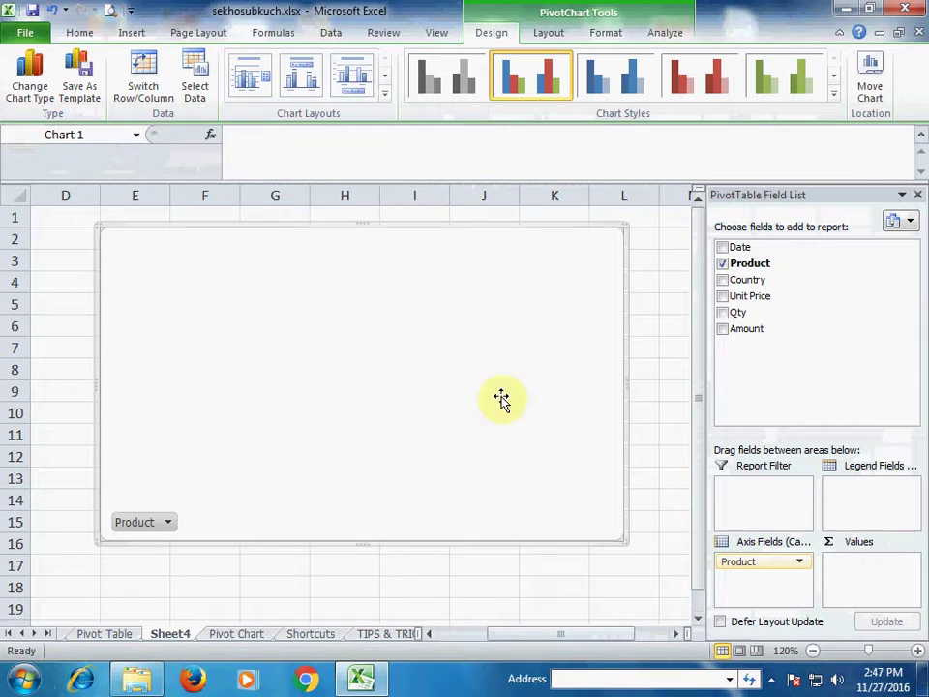
- Add the Qty field to the pivot chart's values as a sum per product
{"action": "left_click_drag", "start_coordinate": [587, 641], "coordinate": [489, 627]}
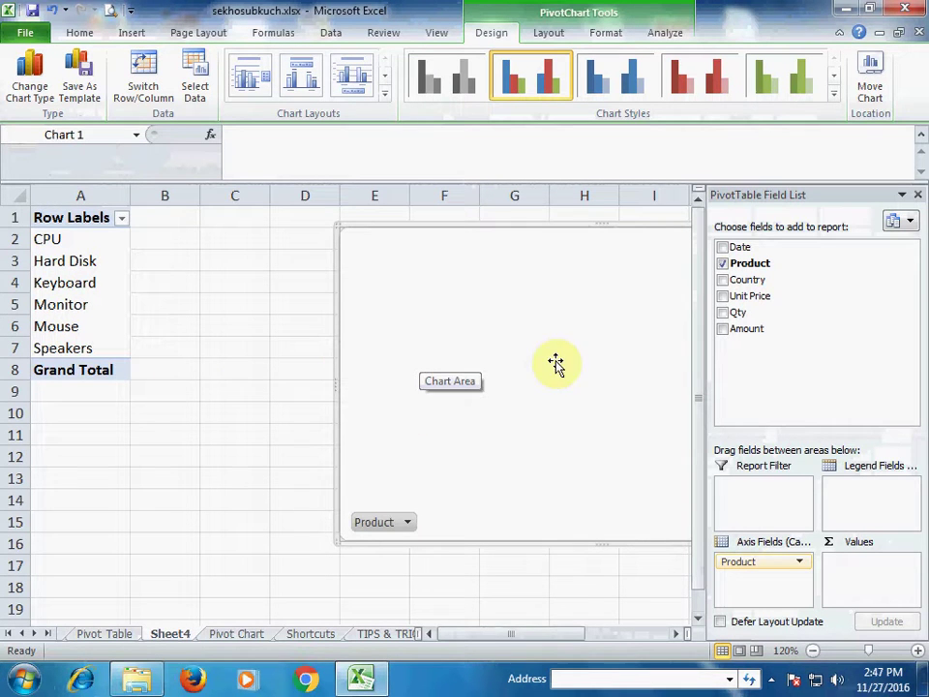
{"action": "mouse_move", "coordinate": [519, 634]}
{"action": "left_mouse_down"}
{"action": "mouse_move", "coordinate": [600, 637]}
{"action": "mouse_move", "coordinate": [561, 637]}
{"action": "mouse_move", "coordinate": [589, 634]}
{"action": "left_mouse_up"}
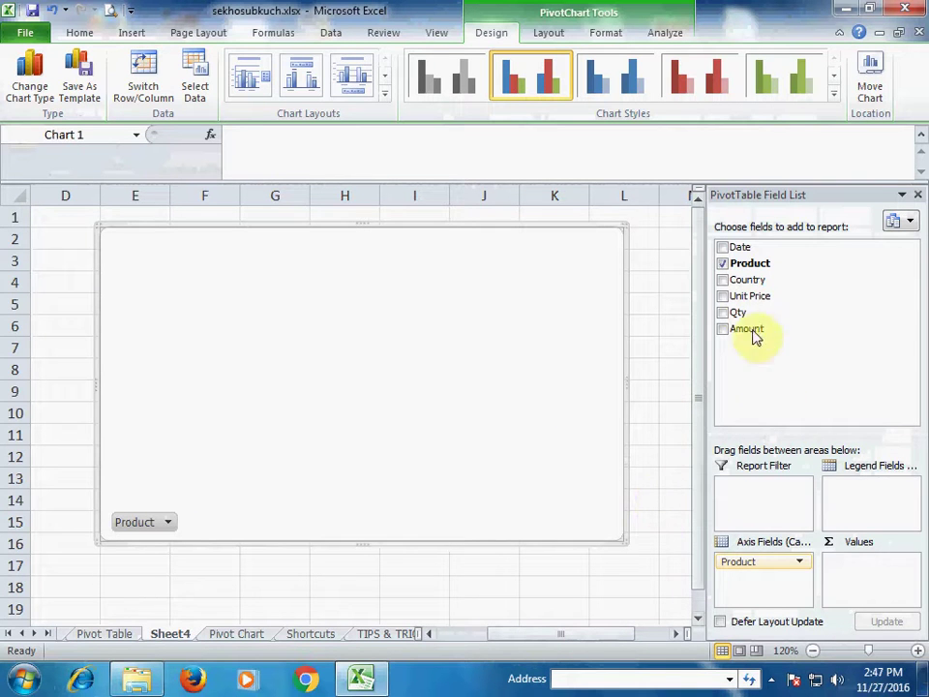
{"action": "left_click", "coordinate": [721, 311]}
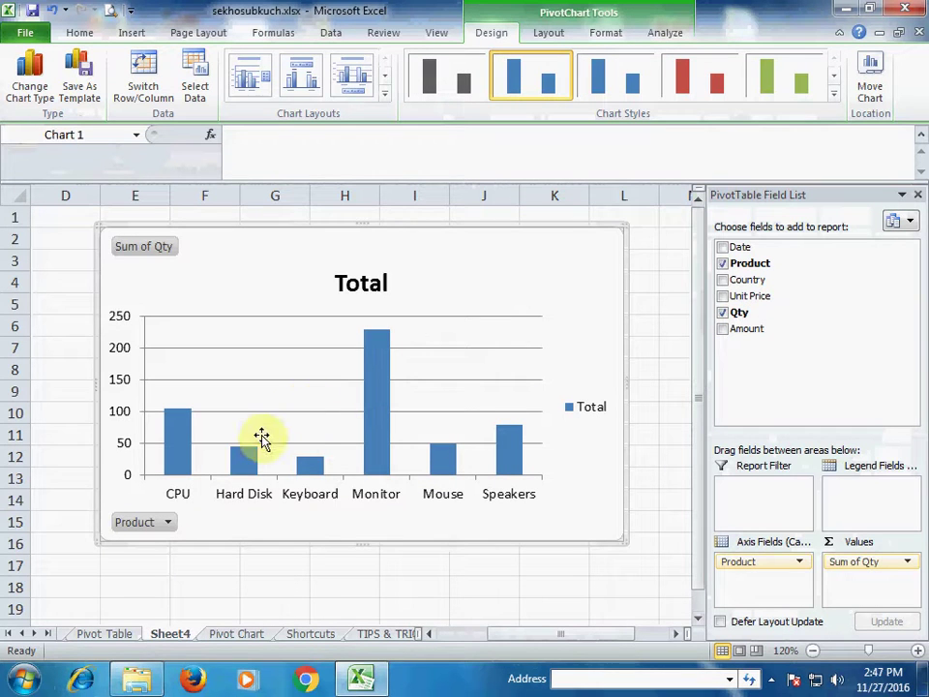
- Try the Product field as the chart's legend series, and return it to the axis fields
{"action": "left_click_drag", "start_coordinate": [733, 569], "coordinate": [778, 550]}
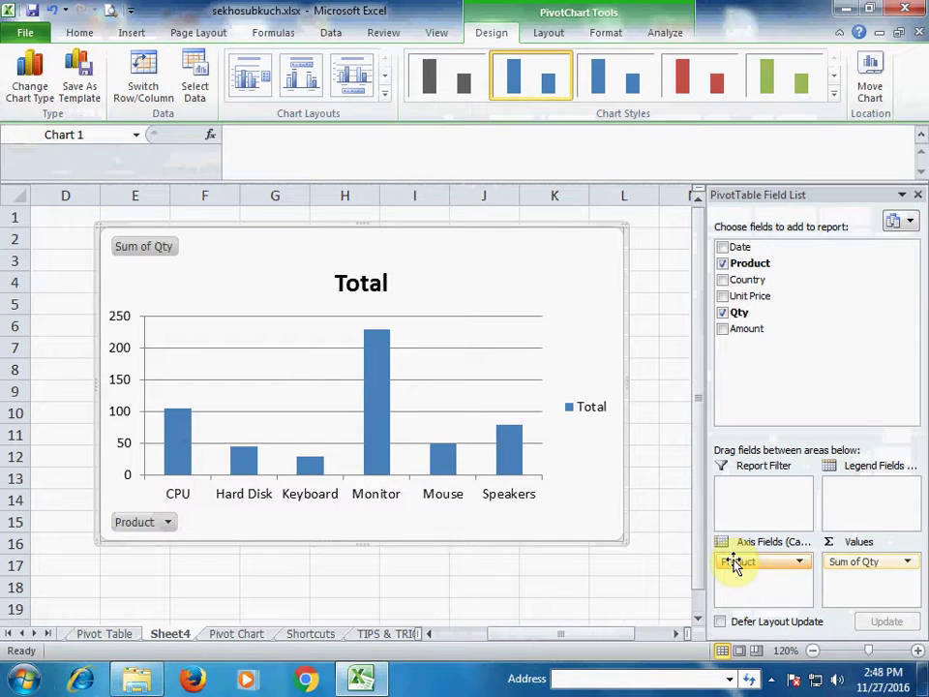
{"action": "left_click_drag", "start_coordinate": [737, 569], "coordinate": [867, 491]}
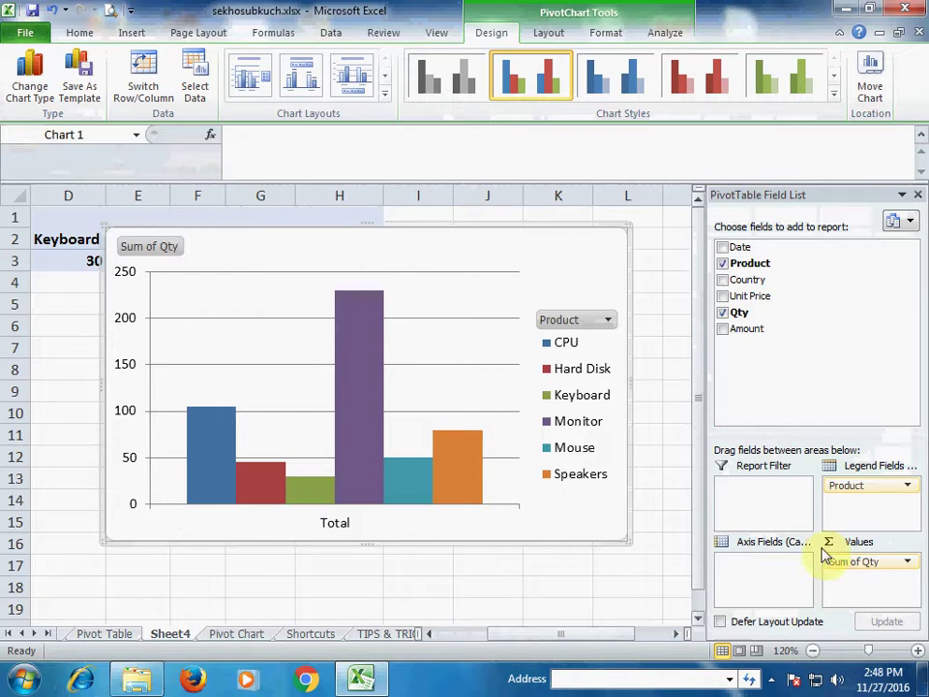
{"action": "left_click_drag", "start_coordinate": [849, 492], "coordinate": [737, 564]}
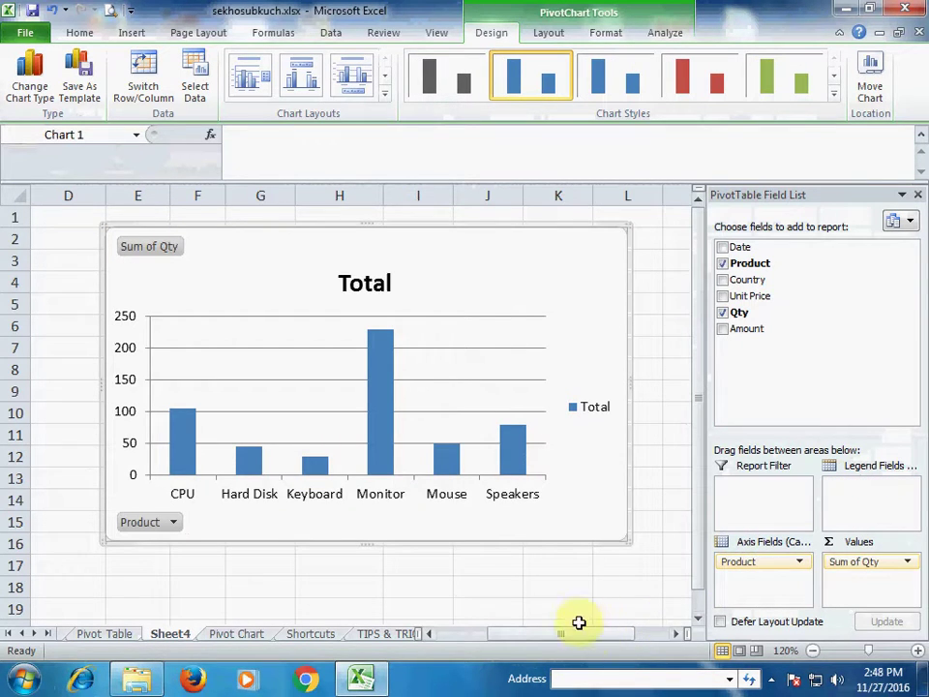
- Compare the pivot table's quantity sums for CPU, Hard Disk, Keyboard and Monitor with the chart's columns
{"action": "left_click_drag", "start_coordinate": [562, 633], "coordinate": [494, 633]}
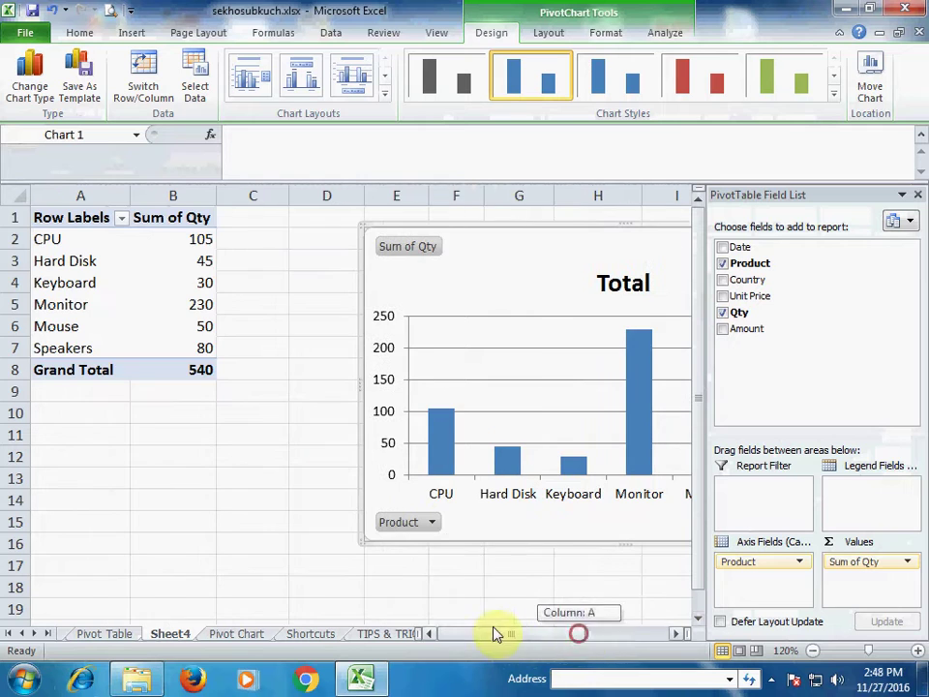
{"action": "left_click", "coordinate": [189, 240]}
{"action": "left_click", "coordinate": [194, 259]}
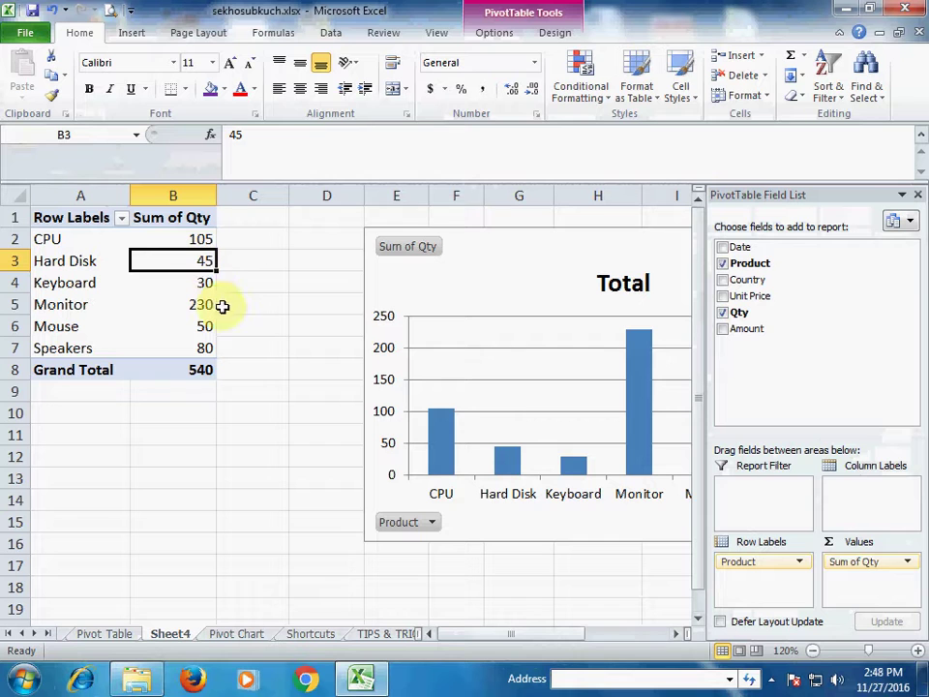
{"action": "left_click", "coordinate": [206, 284]}
{"action": "left_click", "coordinate": [206, 305]}
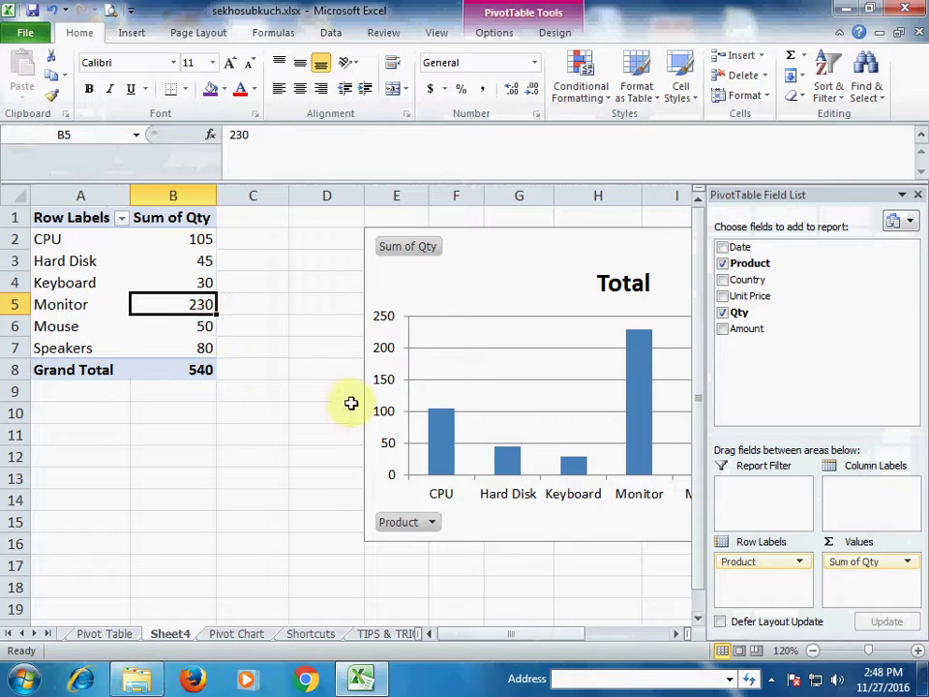
{"action": "left_click_drag", "start_coordinate": [490, 637], "coordinate": [557, 639]}
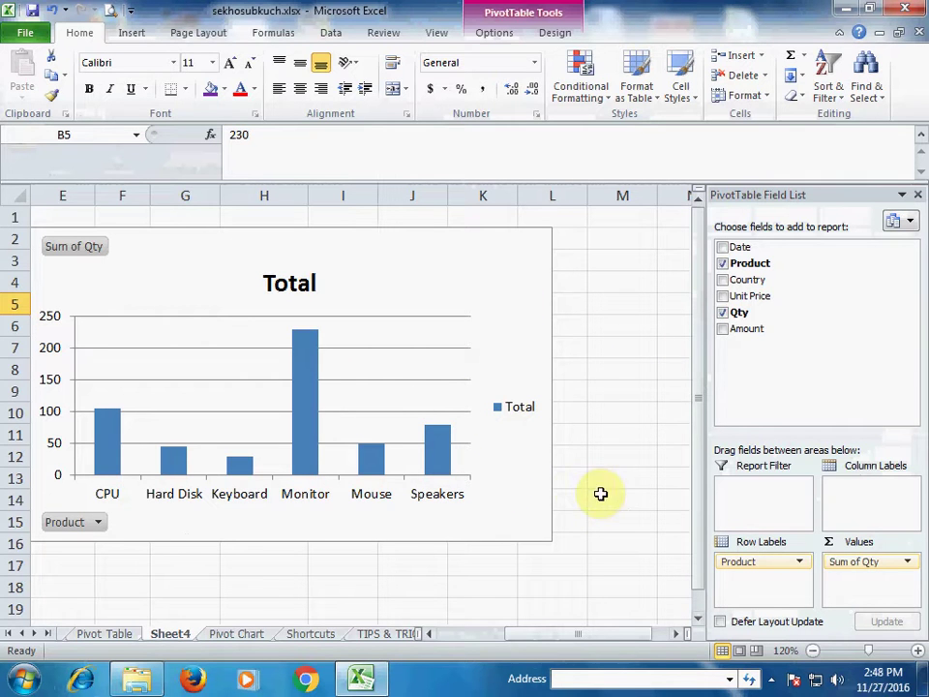
- Add the Country field below Product on the chart axis and enlarge the chart to about row 18
{"action": "left_click", "coordinate": [726, 281]}
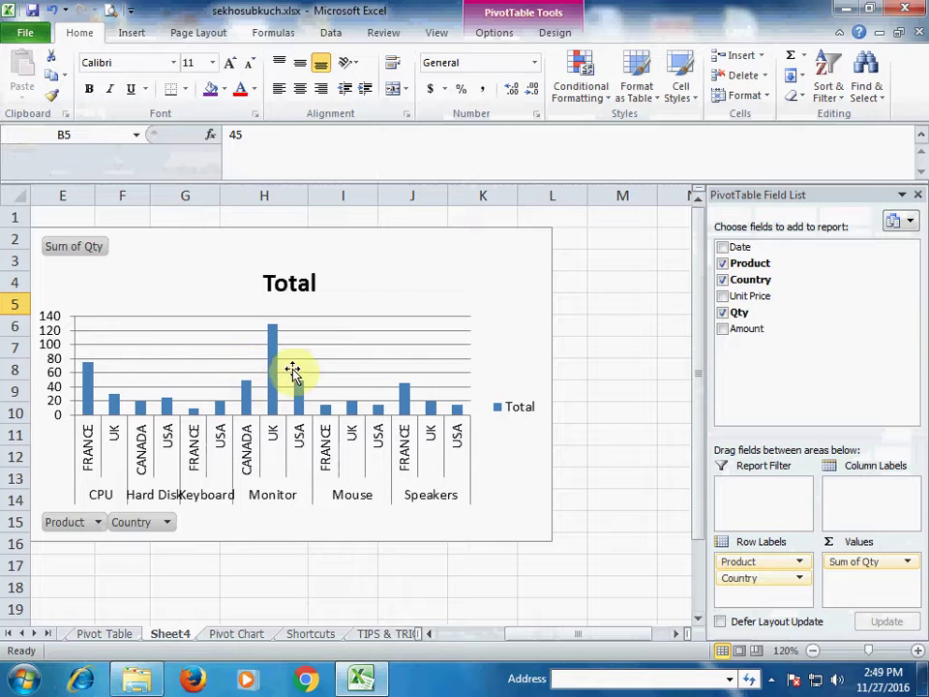
{"action": "left_click", "coordinate": [543, 529]}
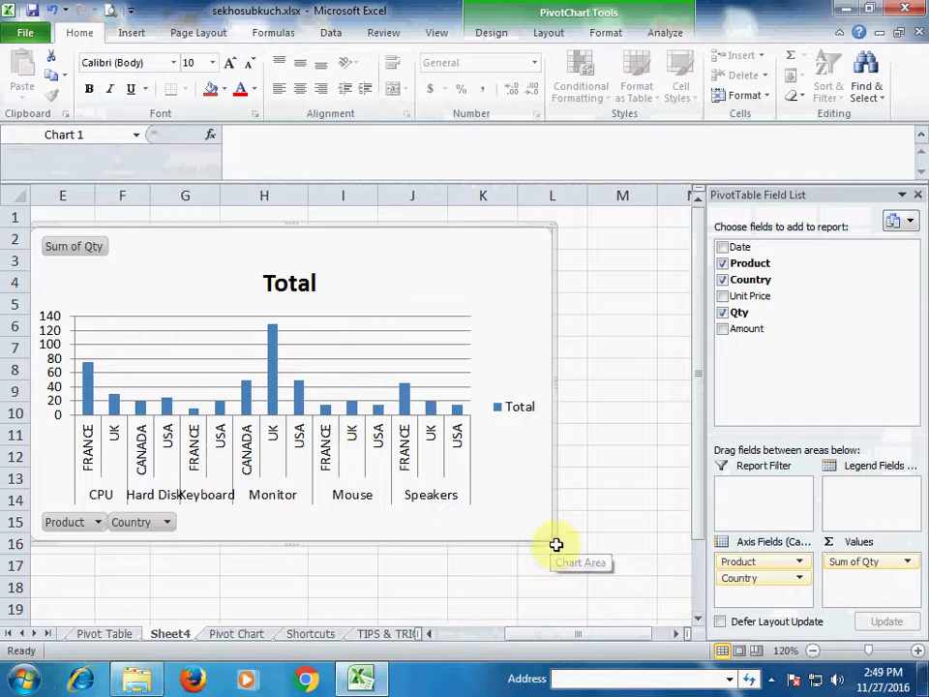
{"action": "left_click_drag", "start_coordinate": [549, 543], "coordinate": [634, 606]}
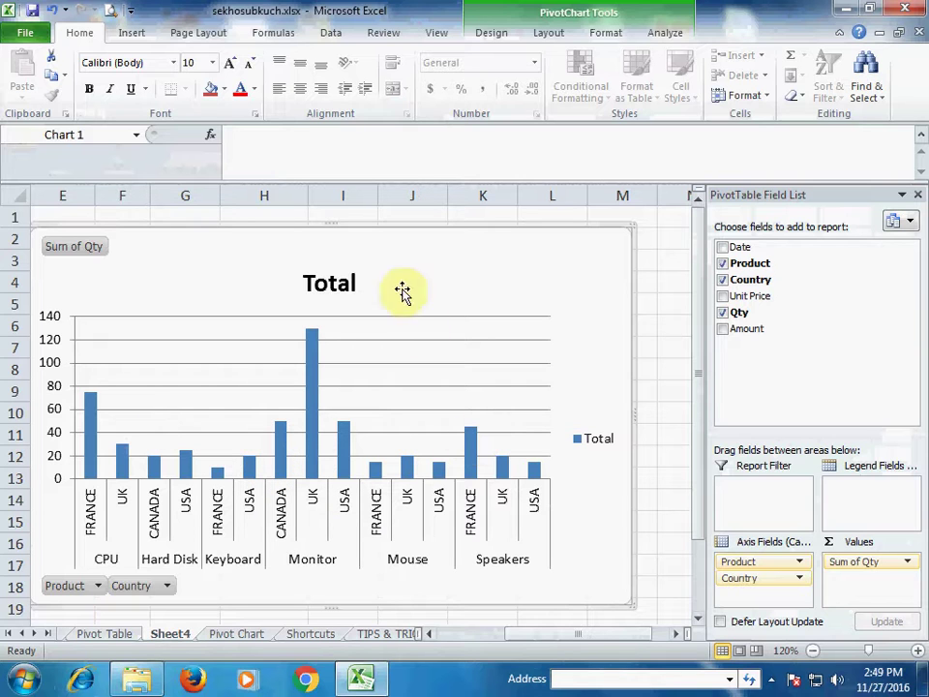
- Copy the text "Export Sales Report" from cell A8 of the Pivot Table sheet and return to the chart on Sheet4
{"action": "left_click", "coordinate": [330, 286]}
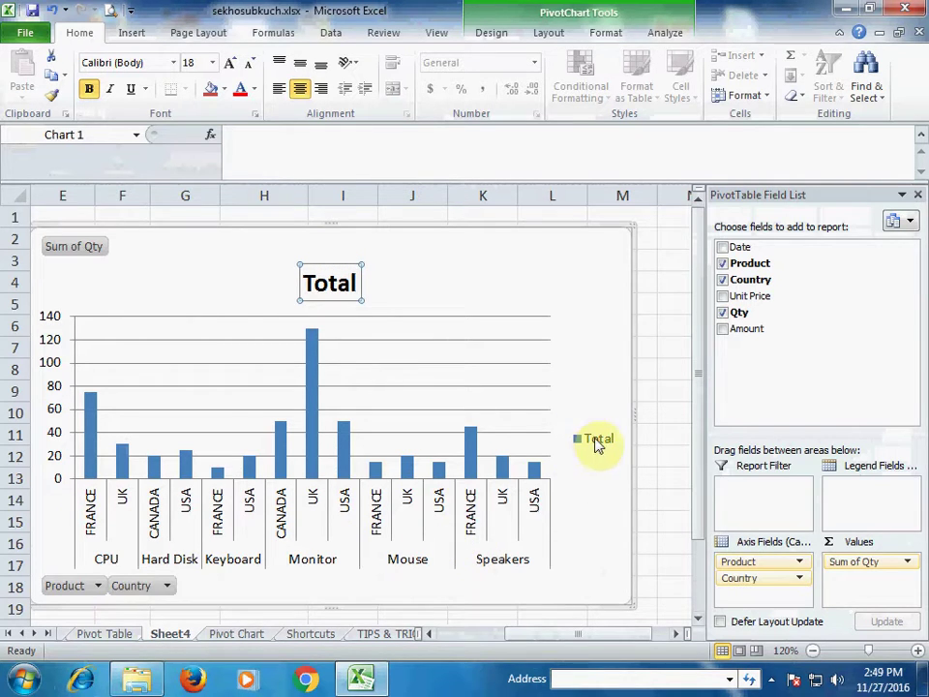
{"action": "left_click", "coordinate": [107, 634]}
{"action": "left_click", "coordinate": [243, 364]}
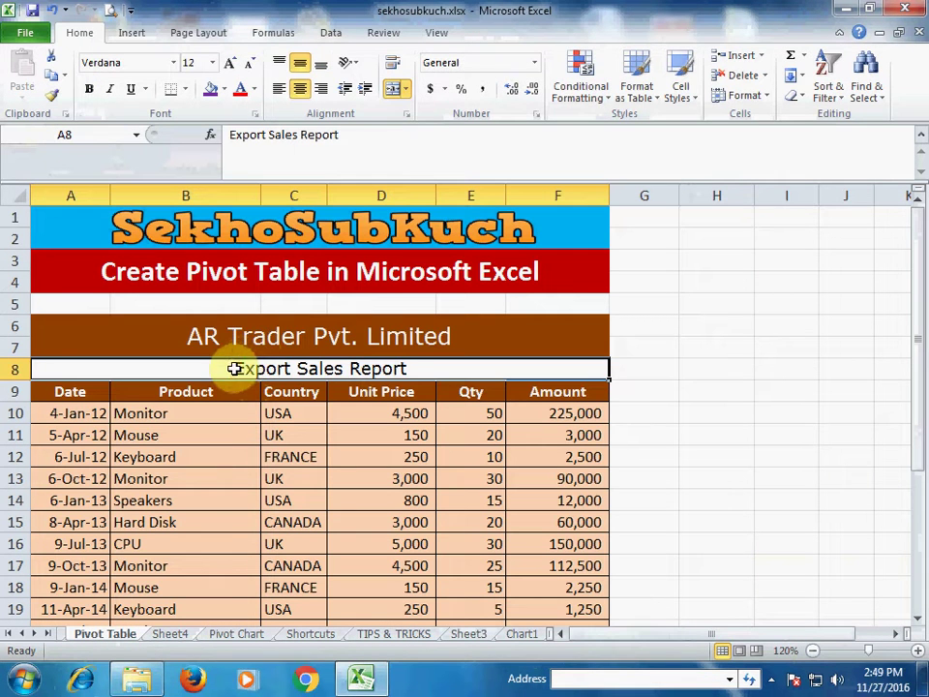
{"action": "double_click", "coordinate": [234, 369]}
{"action": "left_click_drag", "start_coordinate": [234, 369], "coordinate": [407, 369]}
{"action": "key", "text": "ctrl+c"}
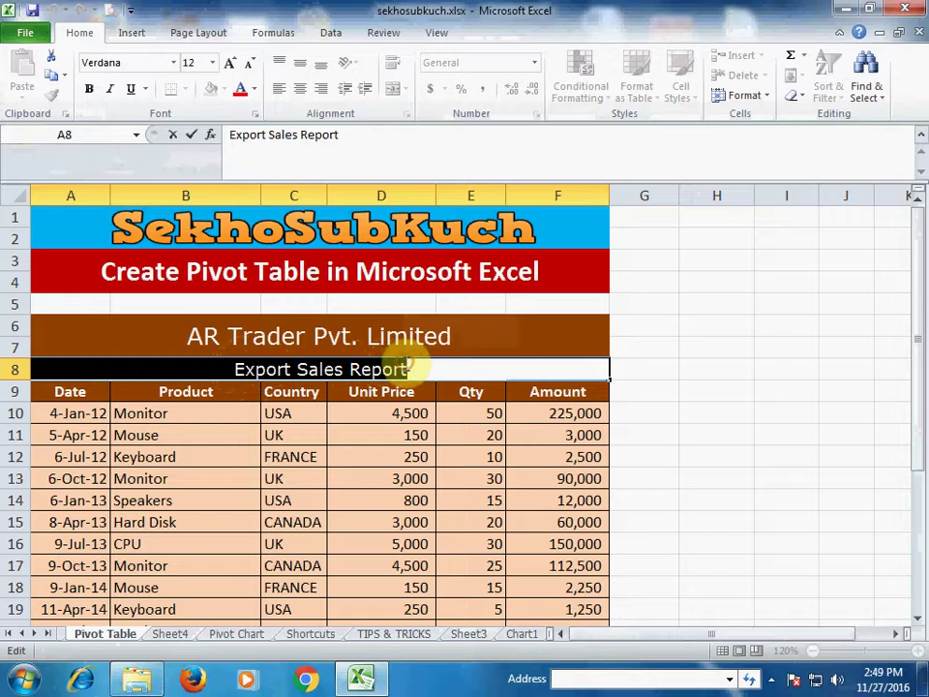
{"action": "left_click", "coordinate": [186, 636]}
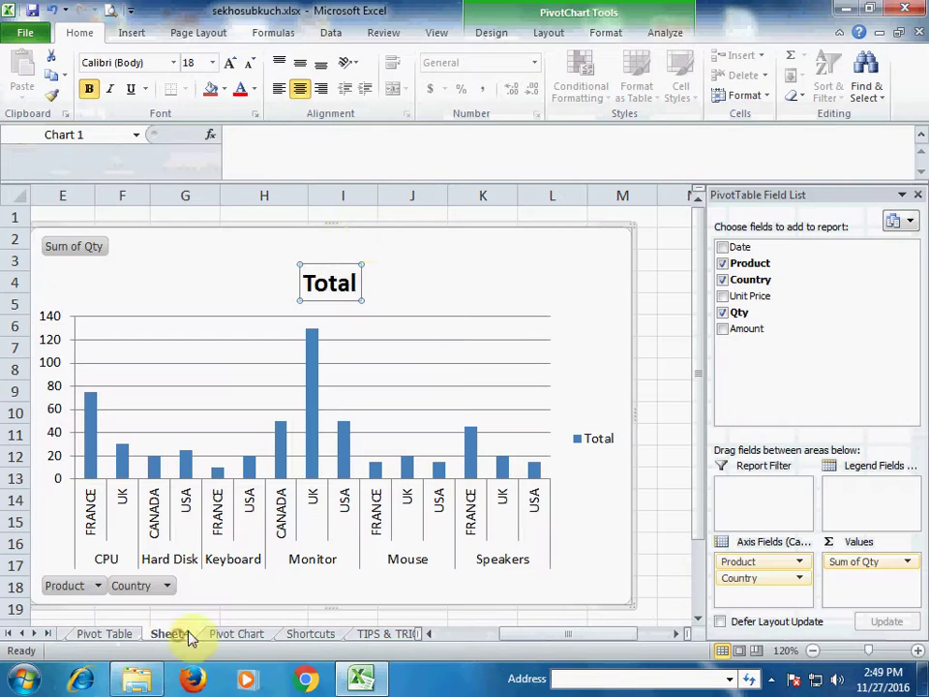
- Replace the chart title "Total" with the copied text "Export Sales Report"
{"action": "left_click", "coordinate": [316, 280]}
{"action": "double_click", "coordinate": [302, 288]}
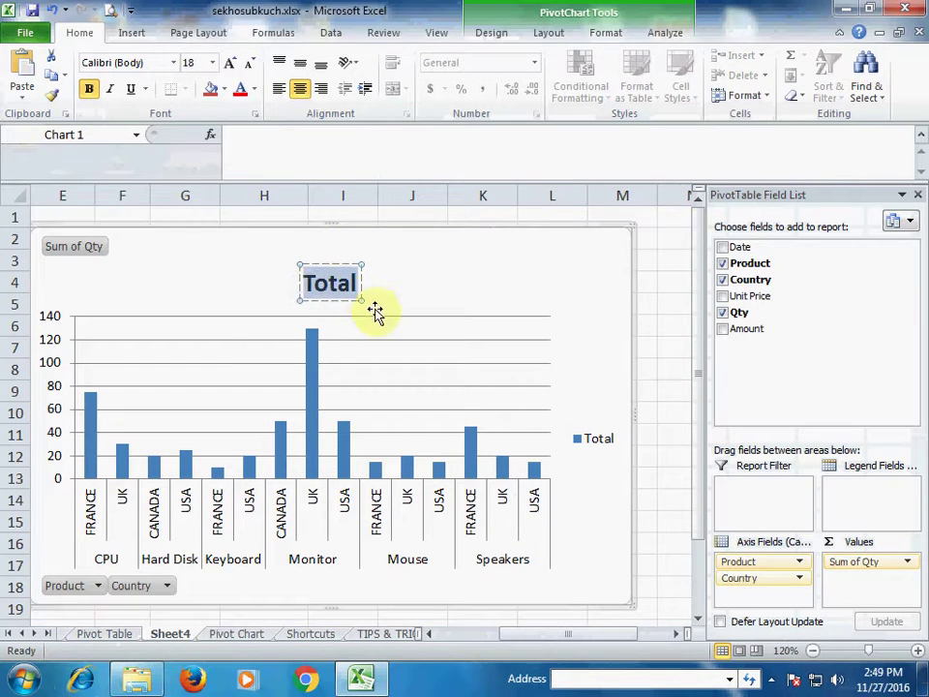
{"action": "key", "text": "ctrl+v"}
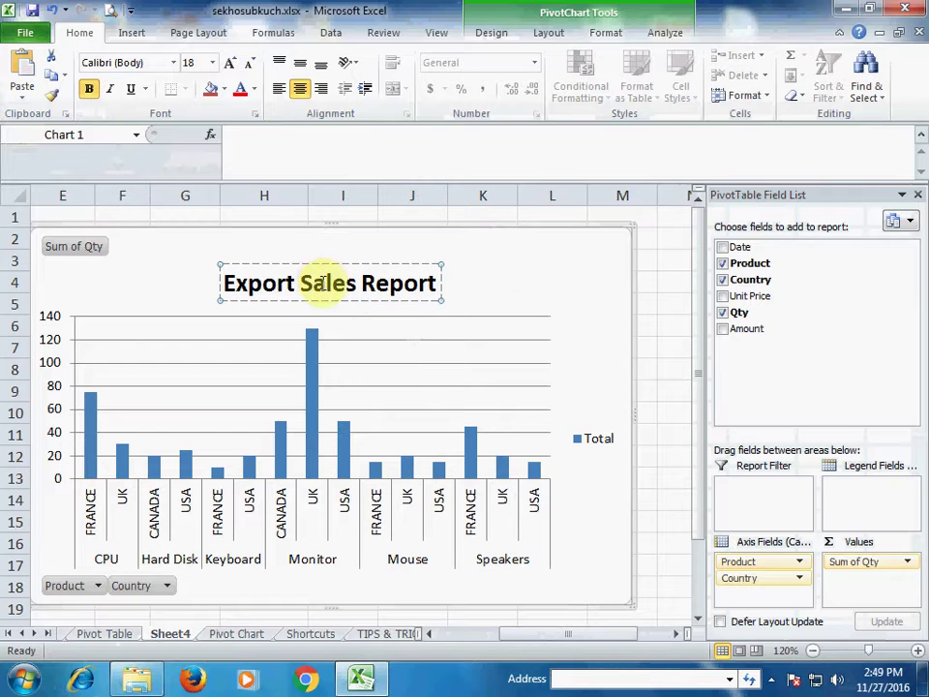
{"action": "left_click", "coordinate": [576, 295]}
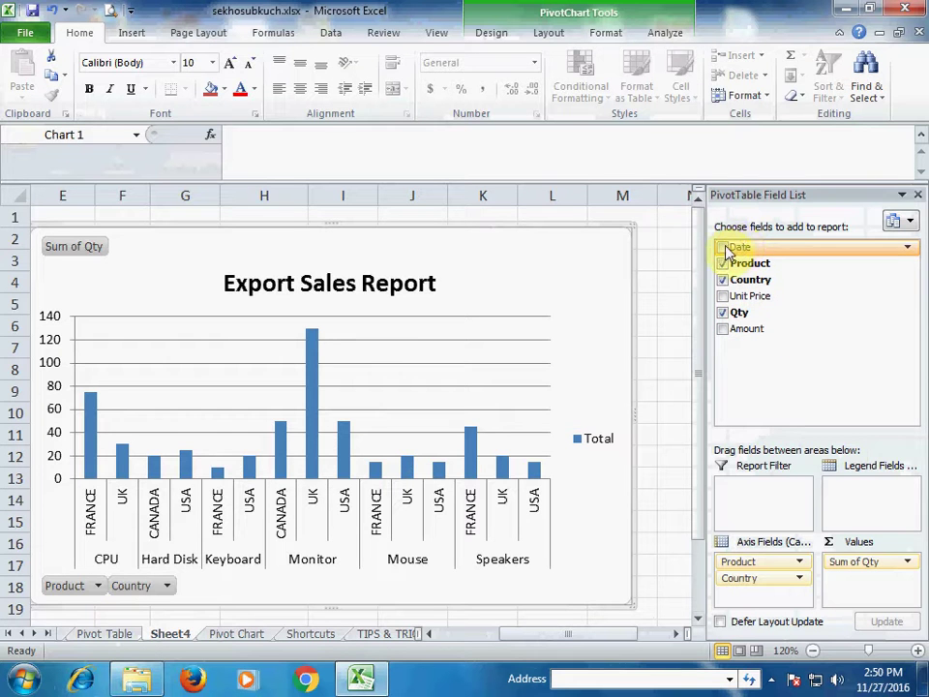
- Add the Date field as a report filter and filter the chart to a single date
{"action": "left_click_drag", "start_coordinate": [732, 250], "coordinate": [751, 489]}
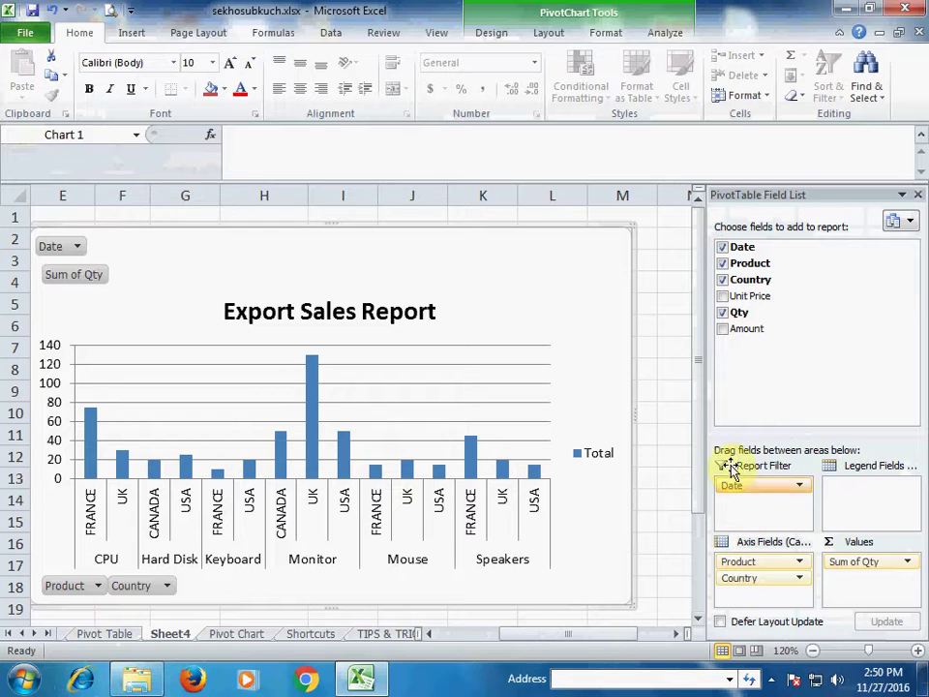
{"action": "left_click", "coordinate": [77, 246]}
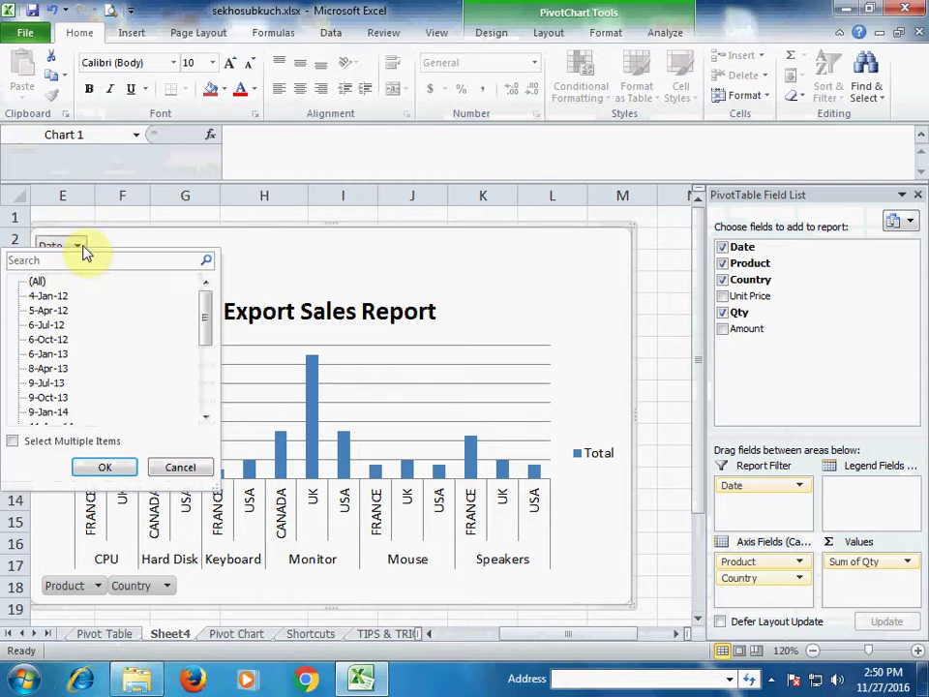
{"action": "left_click", "coordinate": [110, 468]}
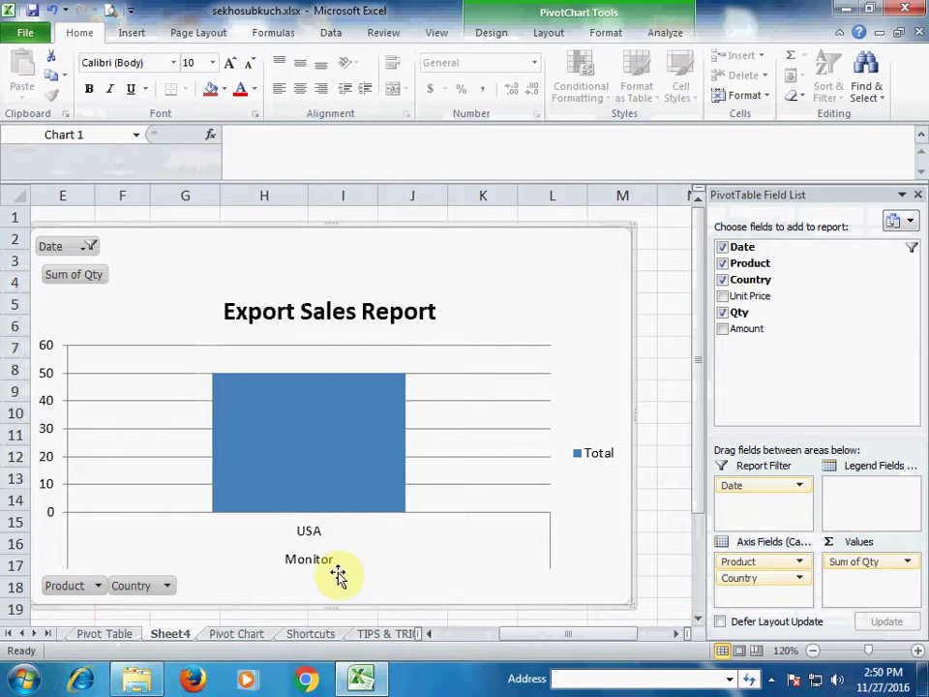
- Filter the chart's Date field to multiple items: 4-Jan-12, 5-Apr-12, 6-Jul-12 and 6-Oct-12
{"action": "left_click", "coordinate": [89, 246]}
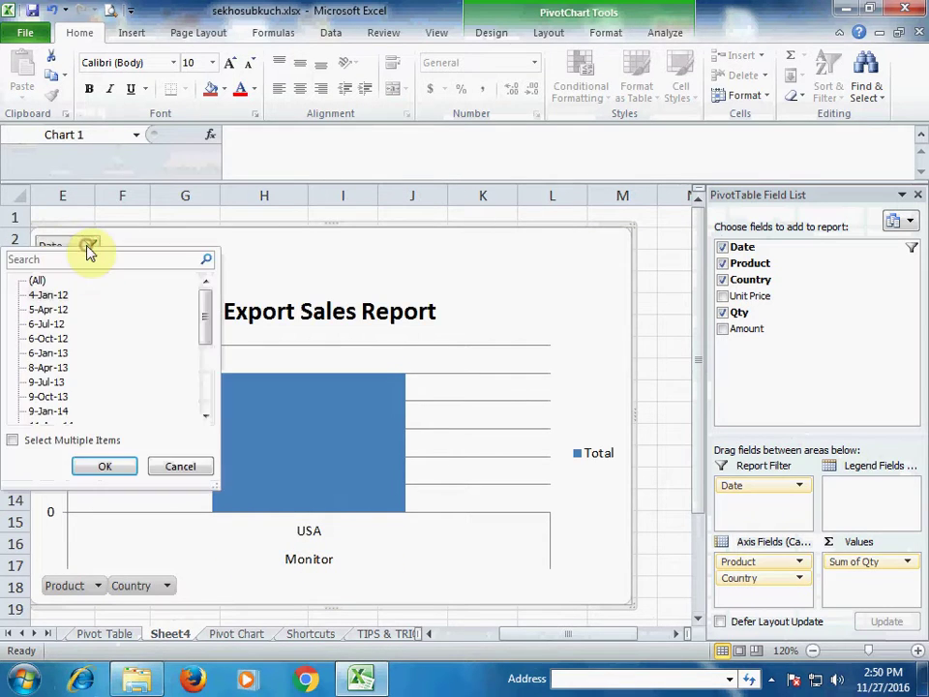
{"action": "mouse_move", "coordinate": [200, 307]}
{"action": "left_mouse_down"}
{"action": "mouse_move", "coordinate": [194, 392]}
{"action": "mouse_move", "coordinate": [202, 309]}
{"action": "left_mouse_up"}
{"action": "left_click", "coordinate": [23, 444]}
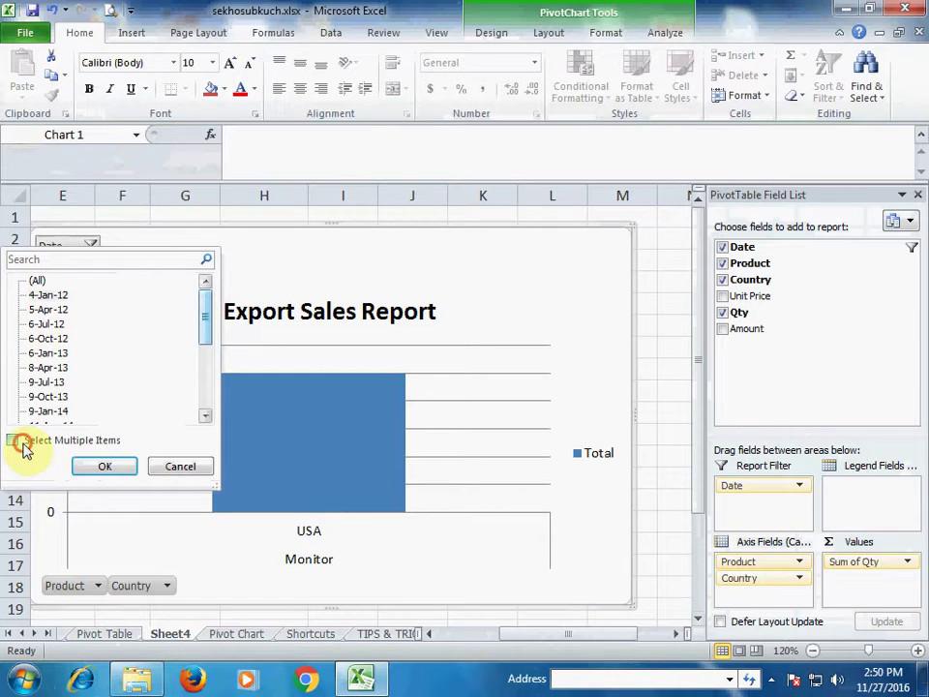
{"action": "left_click", "coordinate": [66, 329]}
{"action": "left_click", "coordinate": [69, 339]}
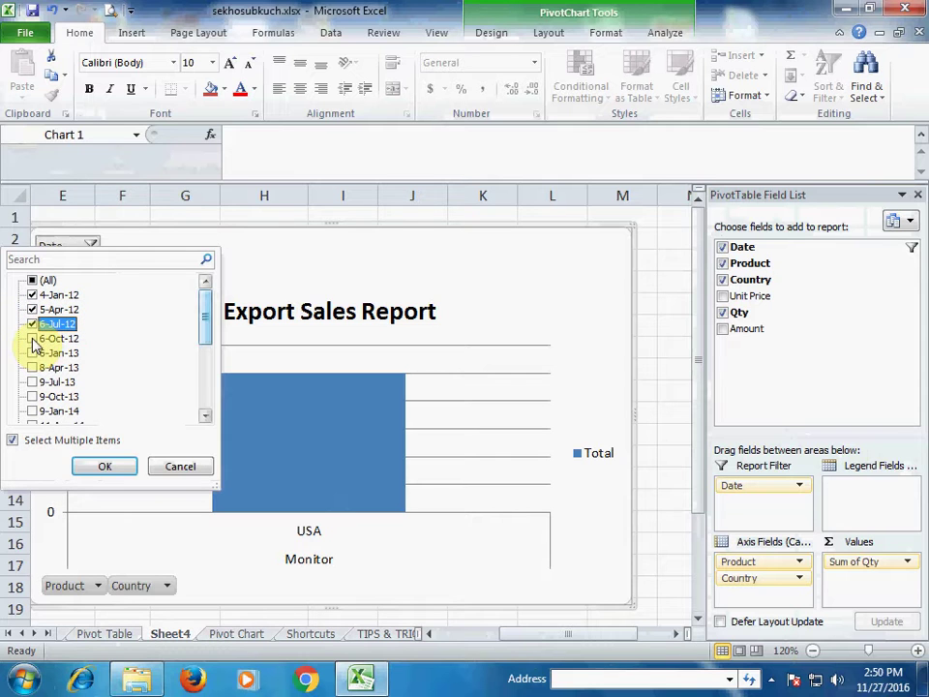
{"action": "left_click", "coordinate": [33, 339]}
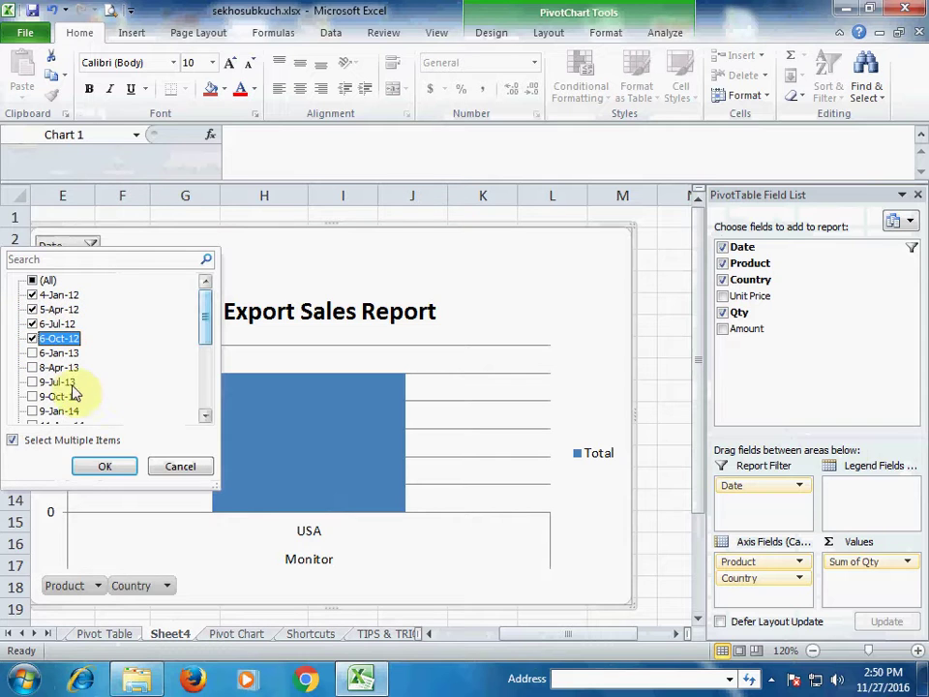
{"action": "left_click_drag", "start_coordinate": [203, 335], "coordinate": [205, 308]}
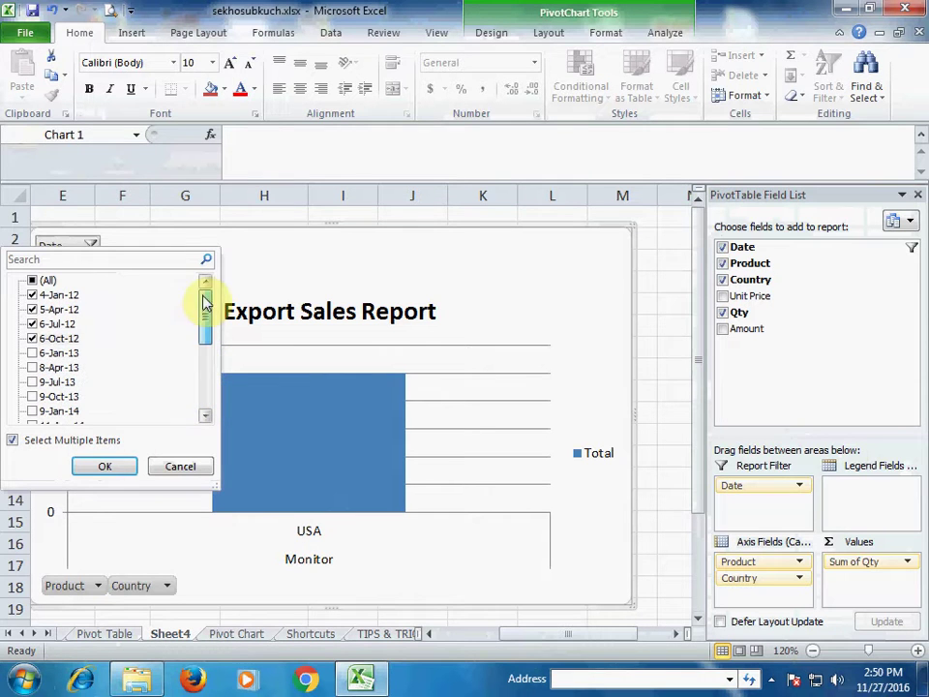
{"action": "left_click", "coordinate": [105, 466]}
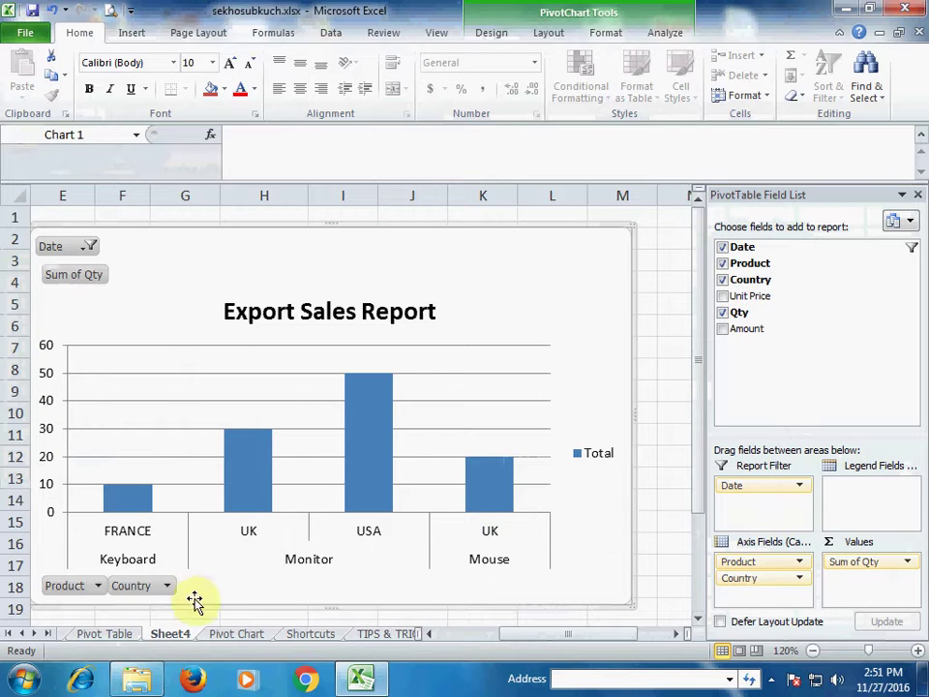
- Filter the chart's Country field to show only CANADA
{"action": "left_click", "coordinate": [174, 586]}
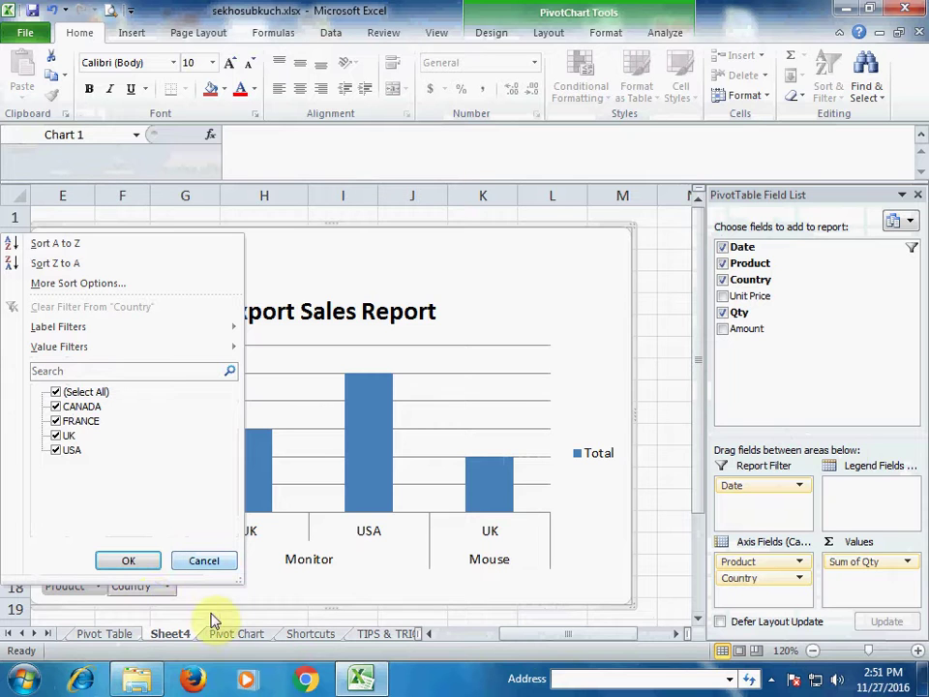
{"action": "left_click", "coordinate": [56, 392]}
{"action": "left_click", "coordinate": [56, 406]}
{"action": "left_click", "coordinate": [135, 562]}
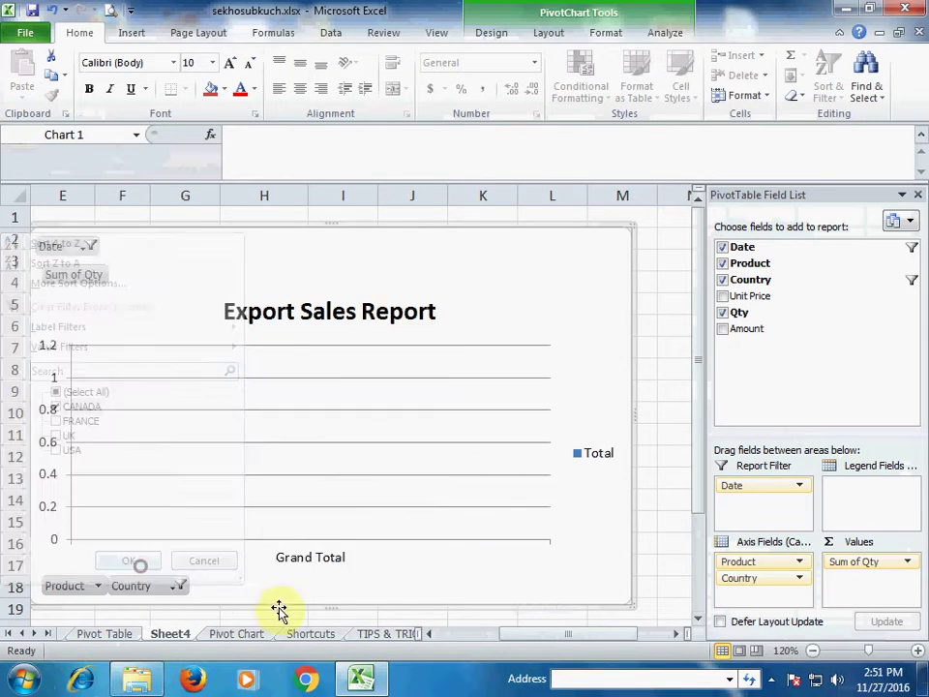
- Change the chart's Country filter to show only USA
{"action": "left_click", "coordinate": [176, 586]}
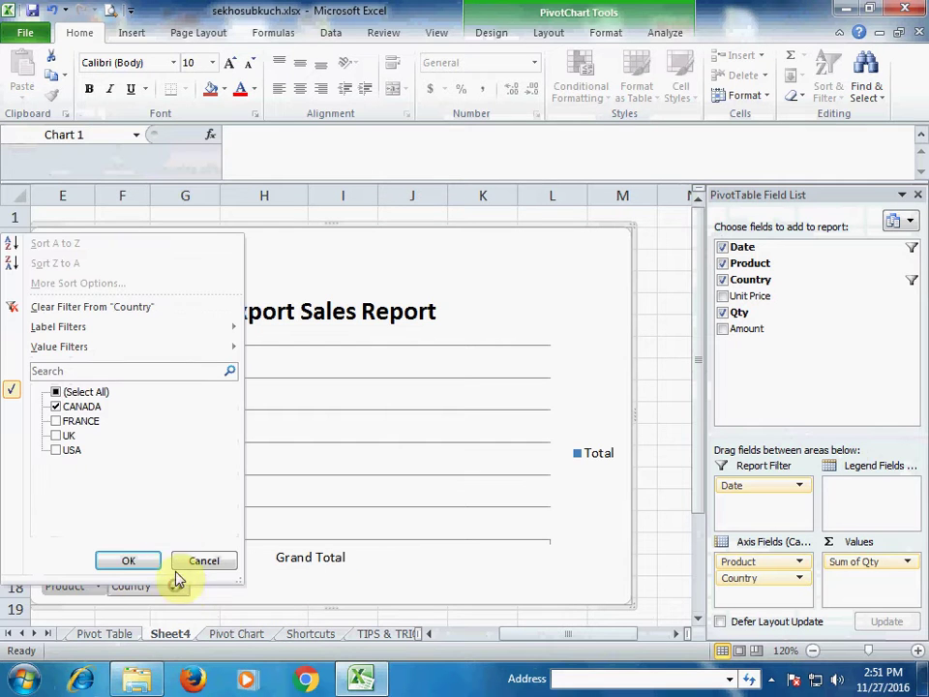
{"action": "left_click", "coordinate": [55, 407]}
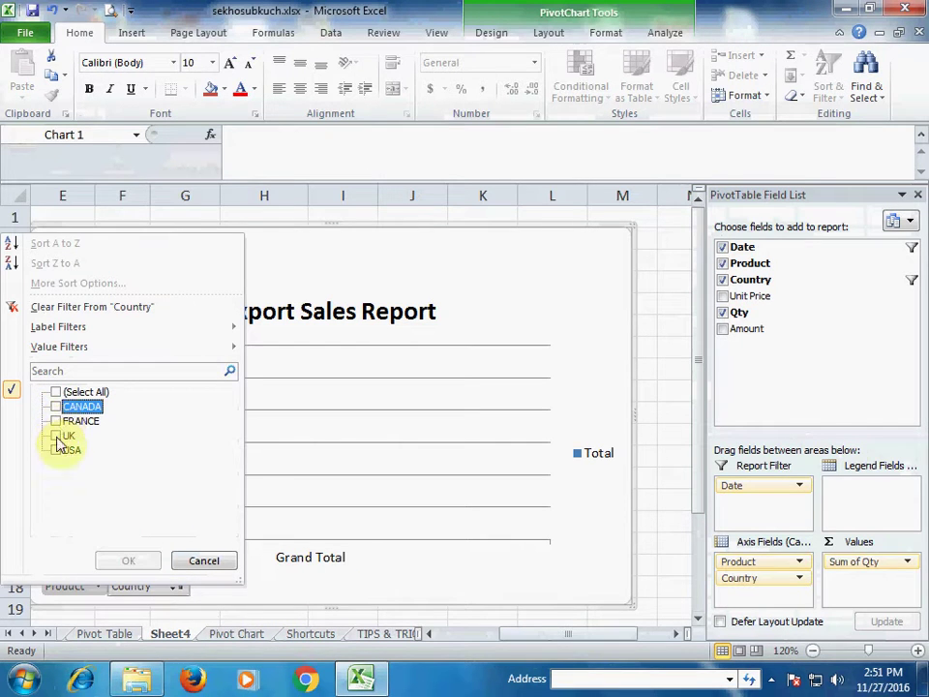
{"action": "left_click", "coordinate": [55, 452]}
{"action": "left_click", "coordinate": [129, 560]}
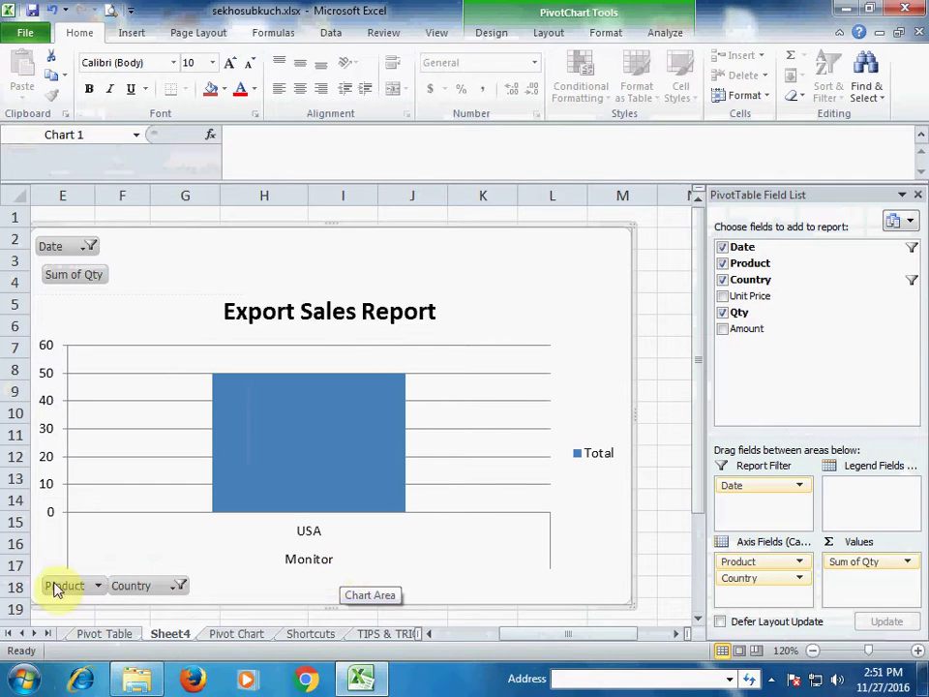
- Reset the chart's Country filter to include all countries
{"action": "left_click", "coordinate": [178, 588]}
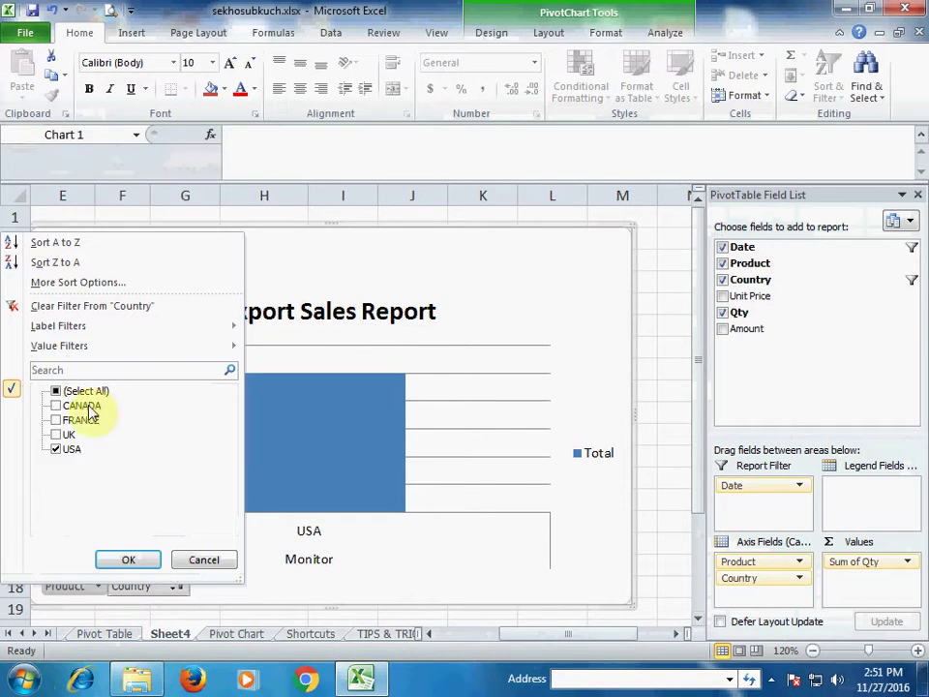
{"action": "left_click", "coordinate": [56, 390]}
{"action": "left_click", "coordinate": [129, 560]}
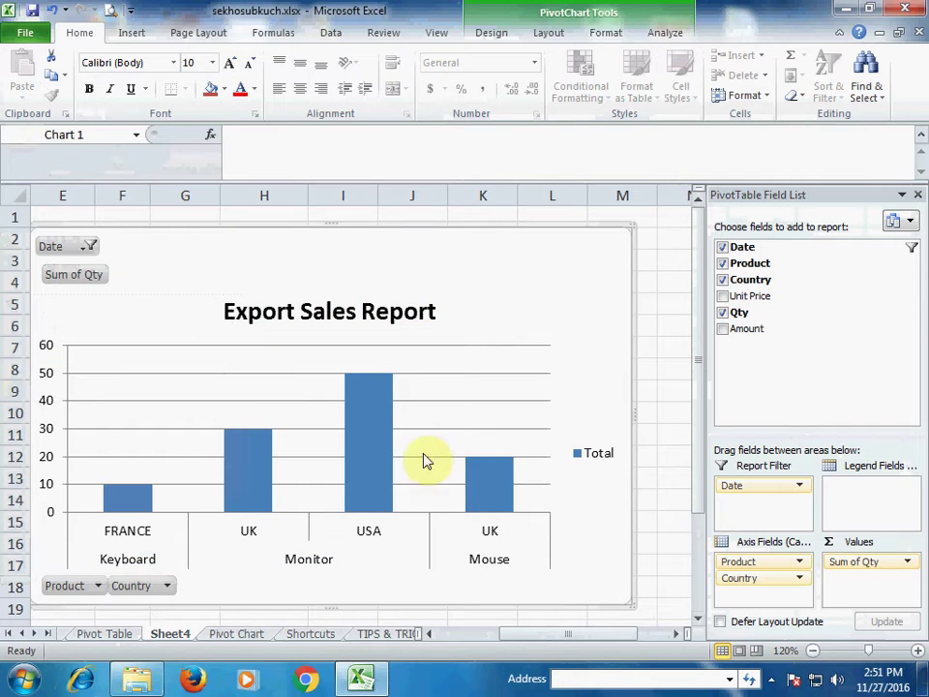
- Filter the chart's Product field to show only Keyboard
{"action": "left_click", "coordinate": [98, 587]}
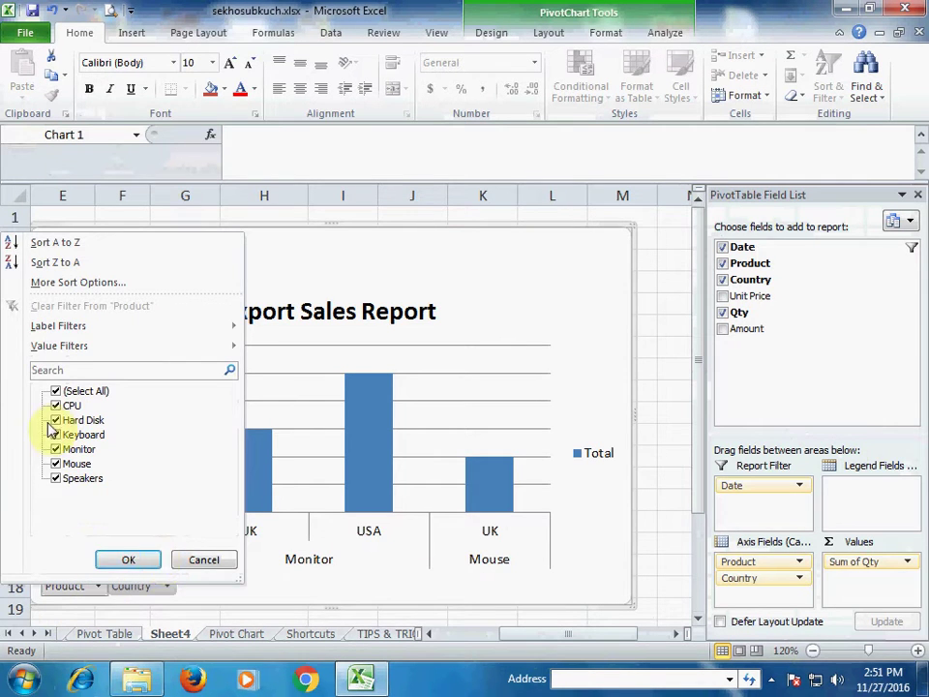
{"action": "left_click", "coordinate": [57, 391]}
{"action": "left_click", "coordinate": [56, 434]}
{"action": "left_click", "coordinate": [129, 564]}
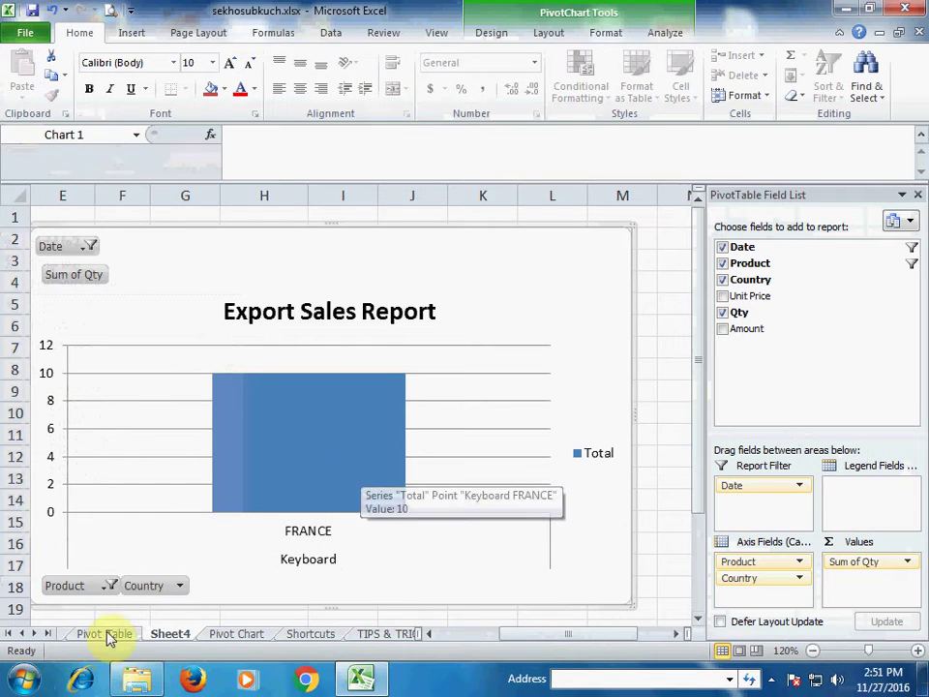
- Reset the chart's Product filter to include all products
{"action": "left_click", "coordinate": [110, 586]}
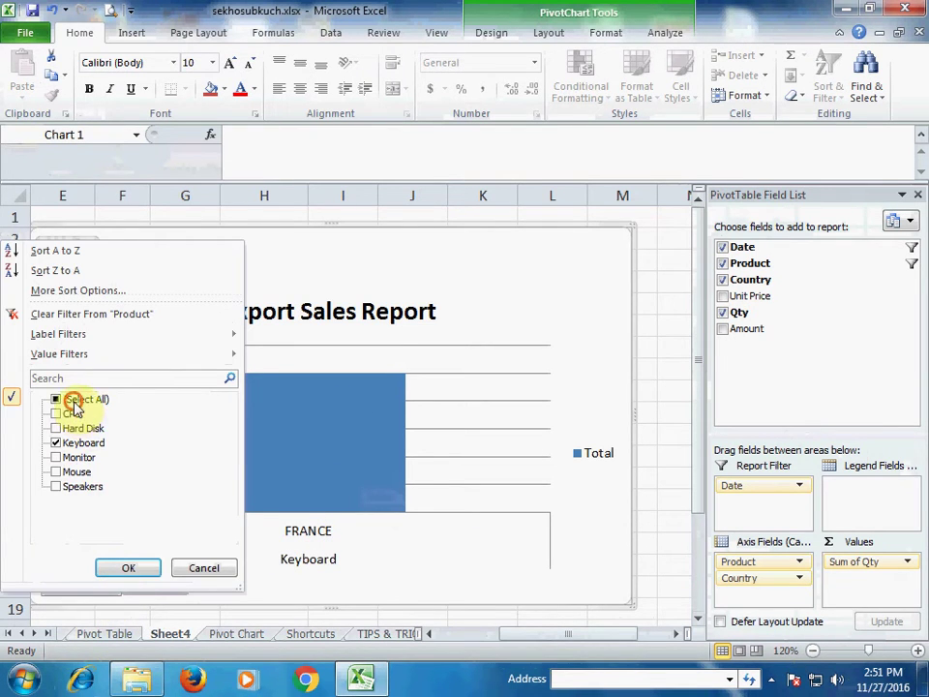
{"action": "left_click", "coordinate": [58, 401]}
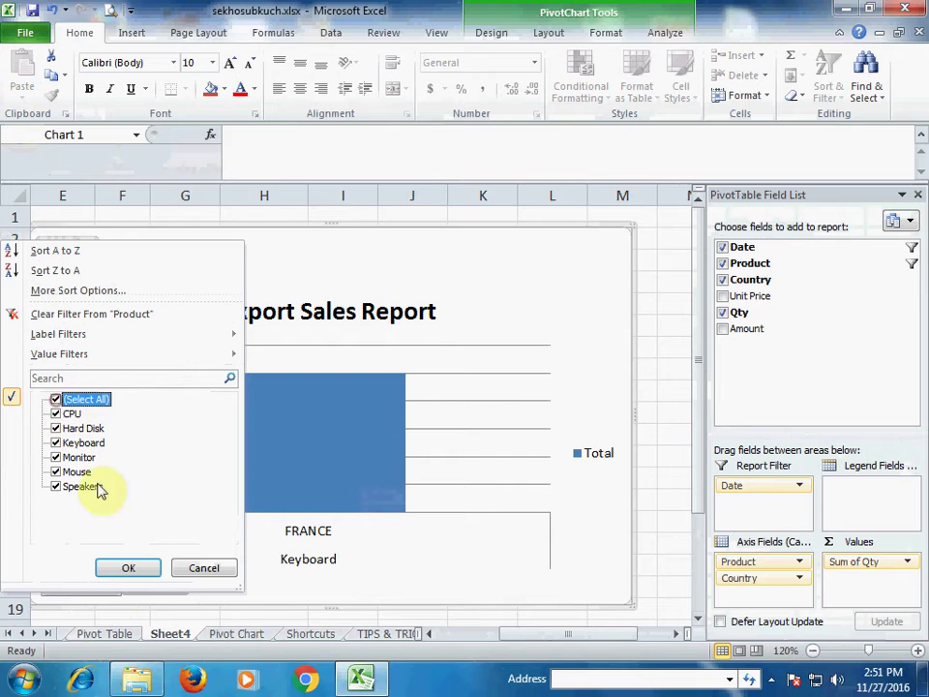
{"action": "left_click", "coordinate": [129, 569]}
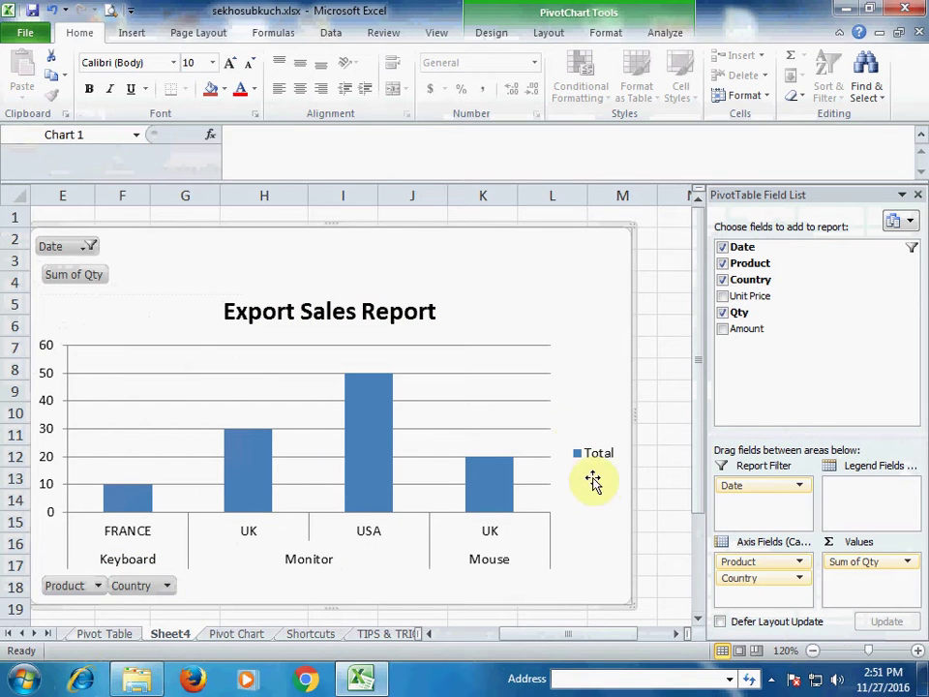
- Review the date-filtered pivot table beside the chart, deselecting the chart by selecting cell C13
{"action": "left_click_drag", "start_coordinate": [608, 640], "coordinate": [545, 641]}
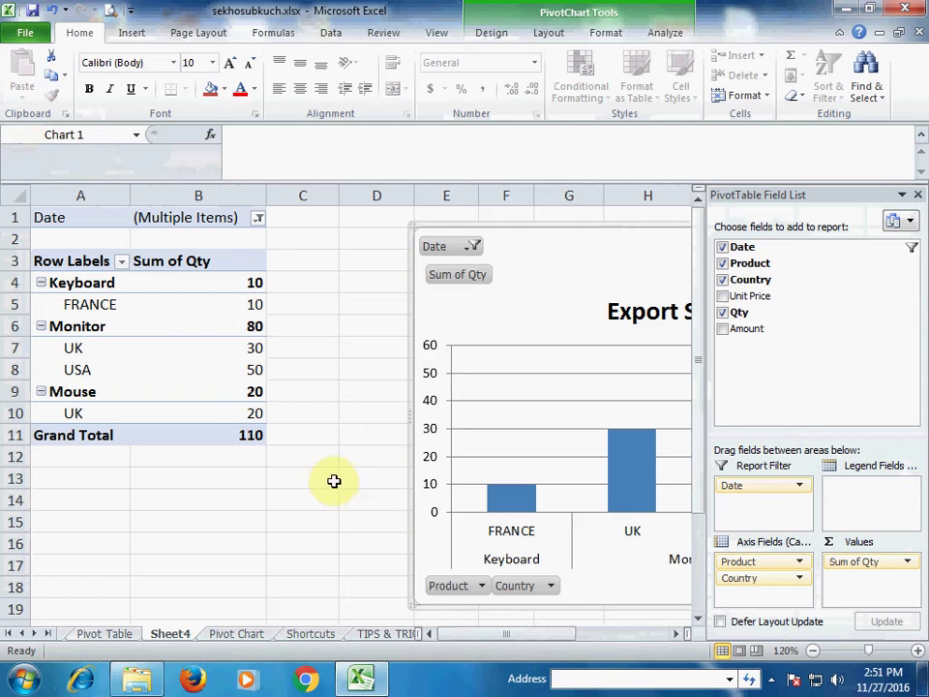
{"action": "left_click", "coordinate": [327, 473]}
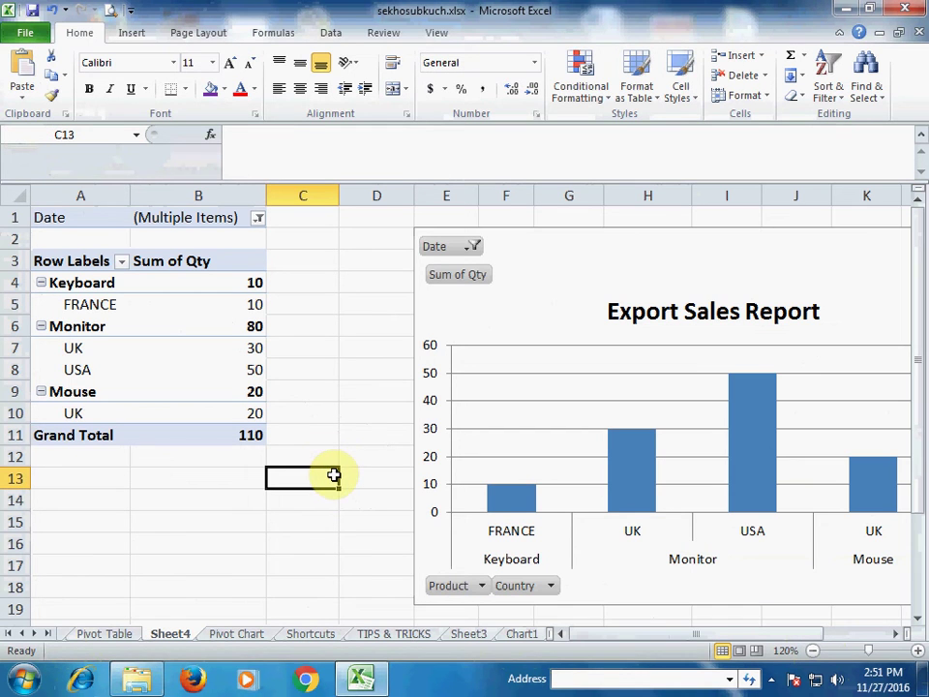